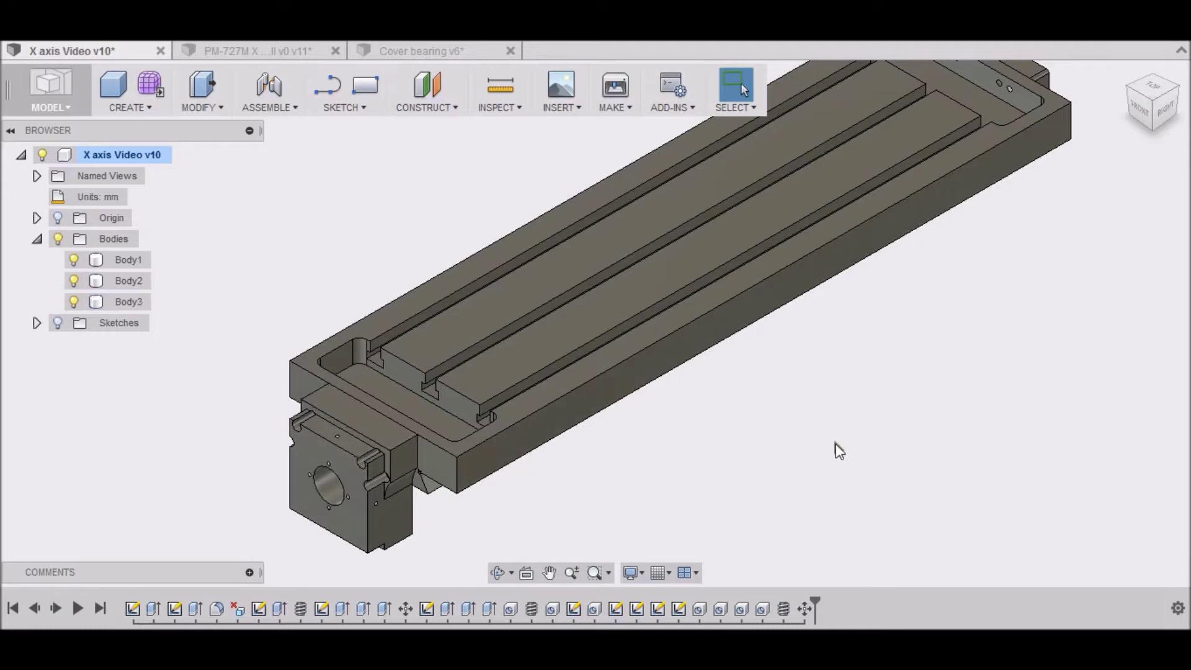
Step: Zoom in on the bearing block and hide all sketches, leaving only Body1–Body3 visible
scroll(836, 444, "down", 4)
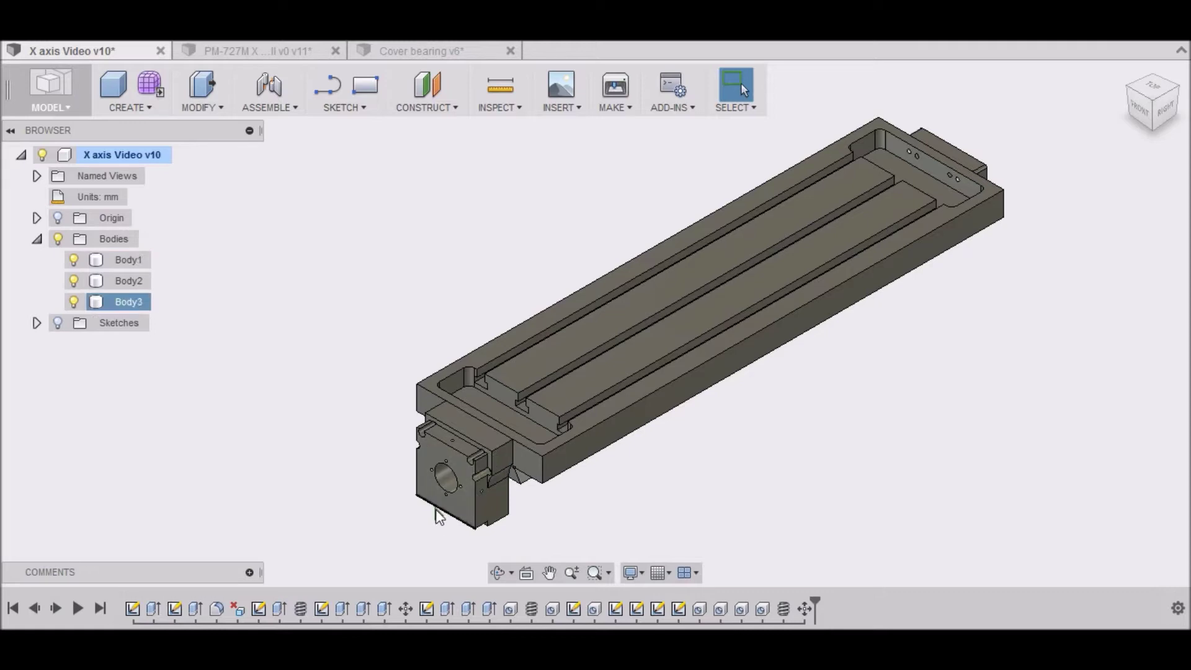
scroll(437, 513, "up", 5)
scroll(437, 514, "up", 2)
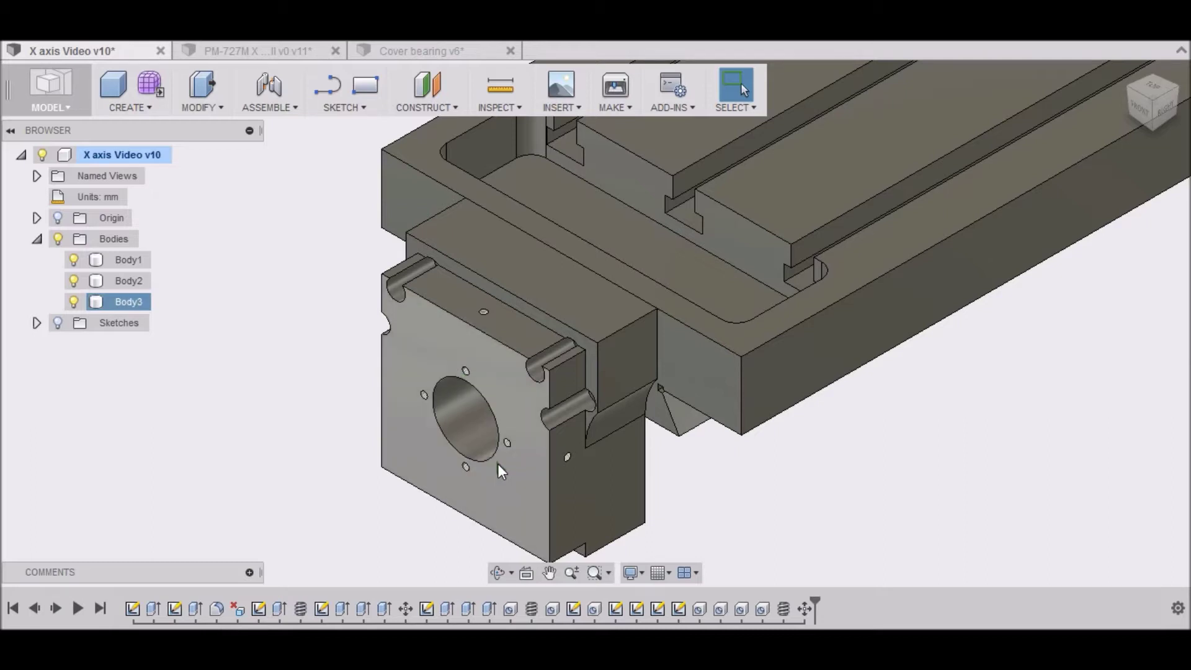
left_click(1007, 155)
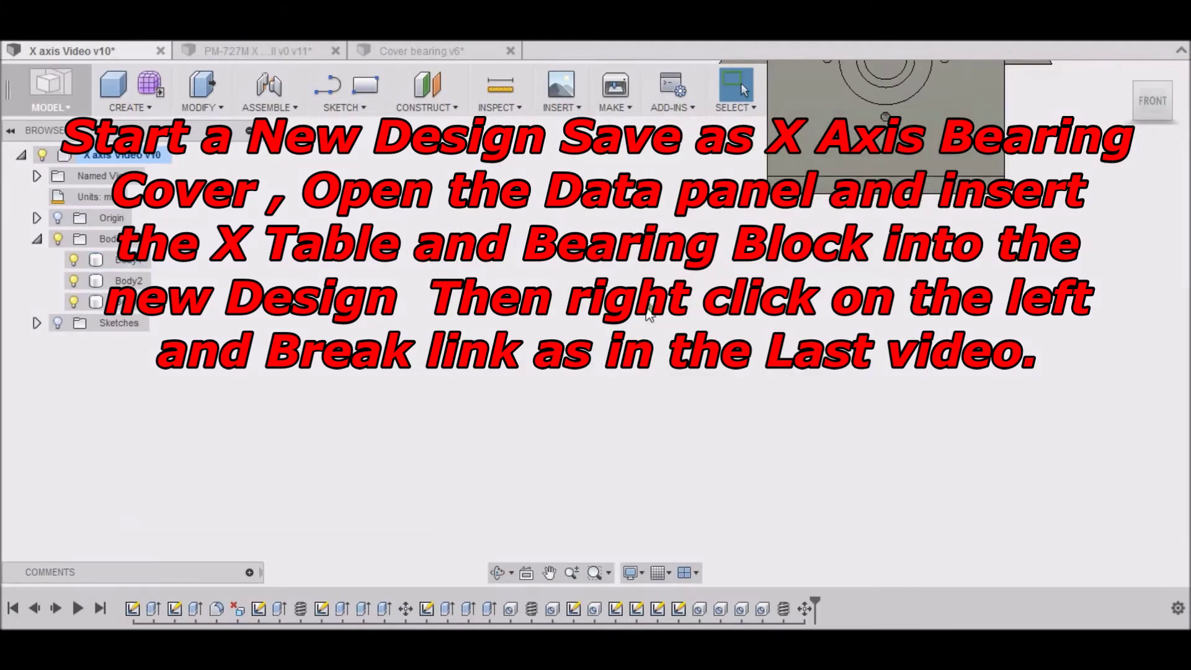
scroll(744, 447, "down", 5)
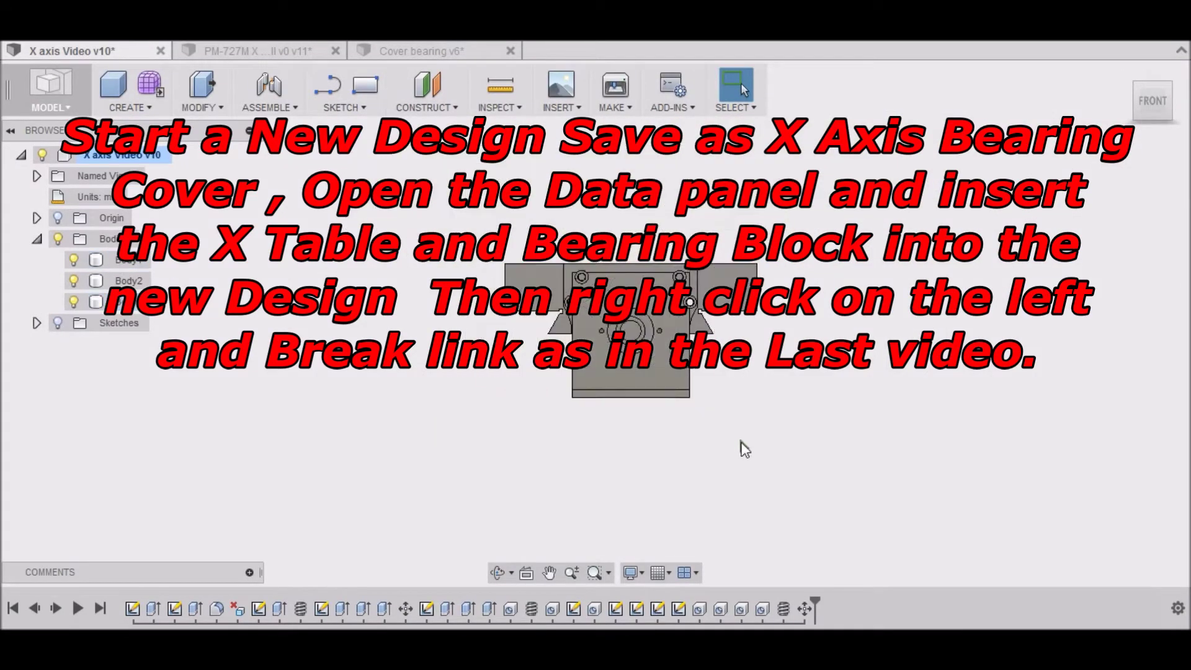
scroll(642, 394, "up", 8)
scroll(642, 394, "down", 3)
scroll(614, 267, "up", 6)
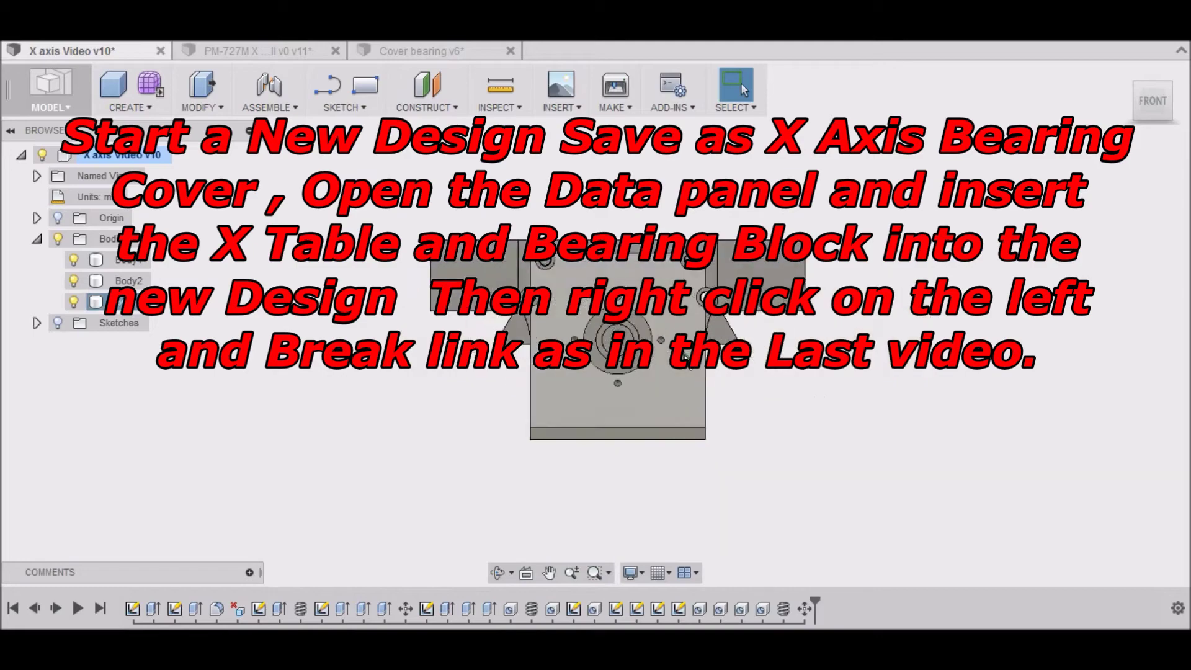
left_click(57, 322)
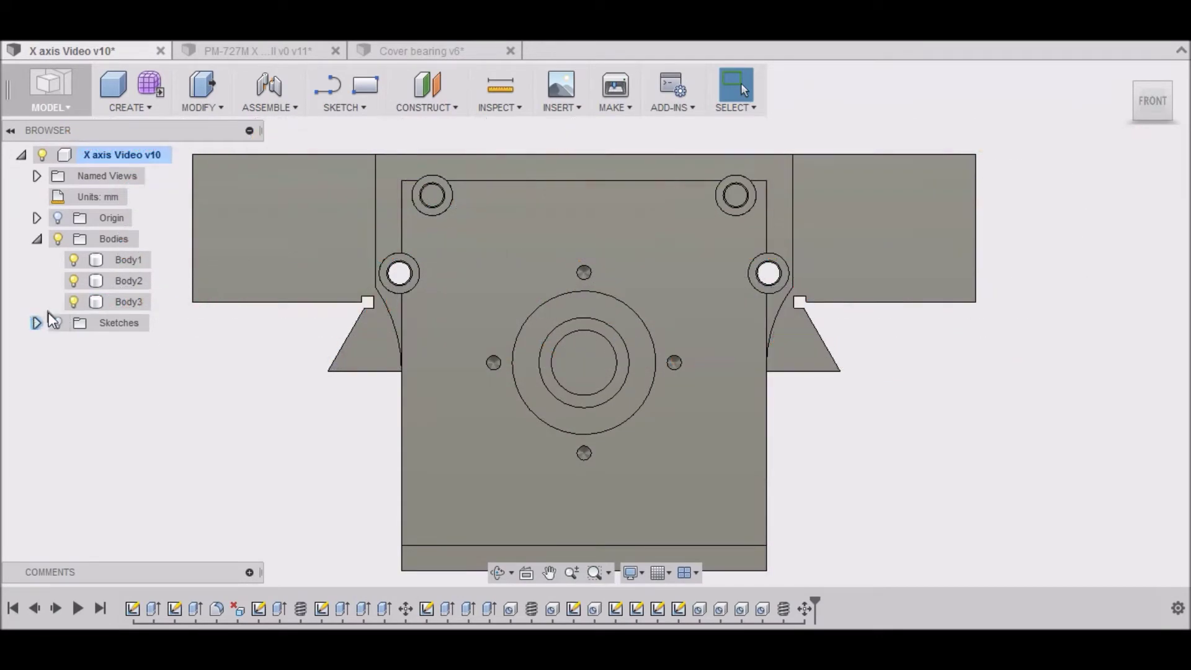
Step: Create a new sketch on the bearing block's front face
left_click(364, 109)
left_click(361, 128)
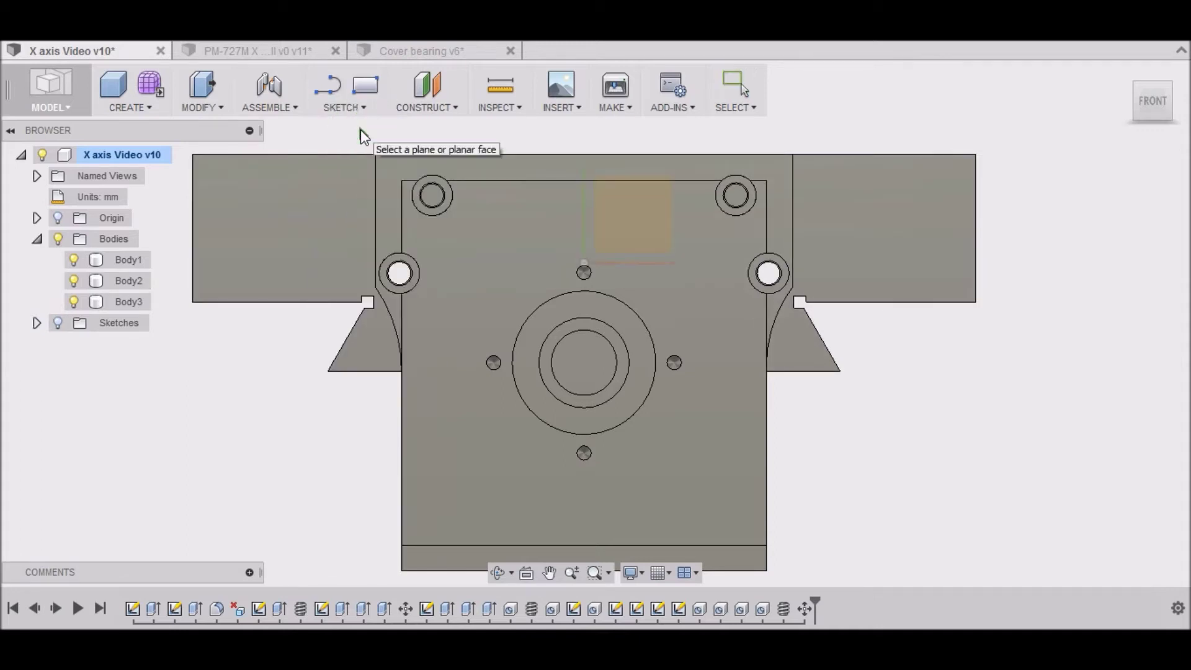
left_click(709, 329)
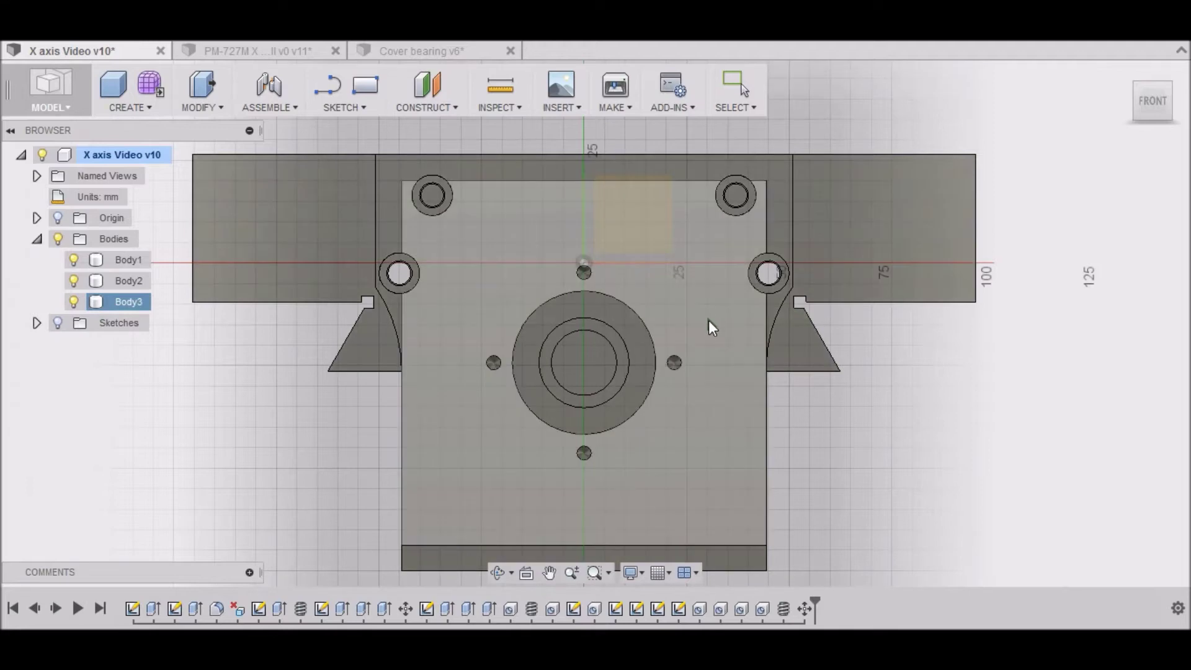
left_click(708, 430)
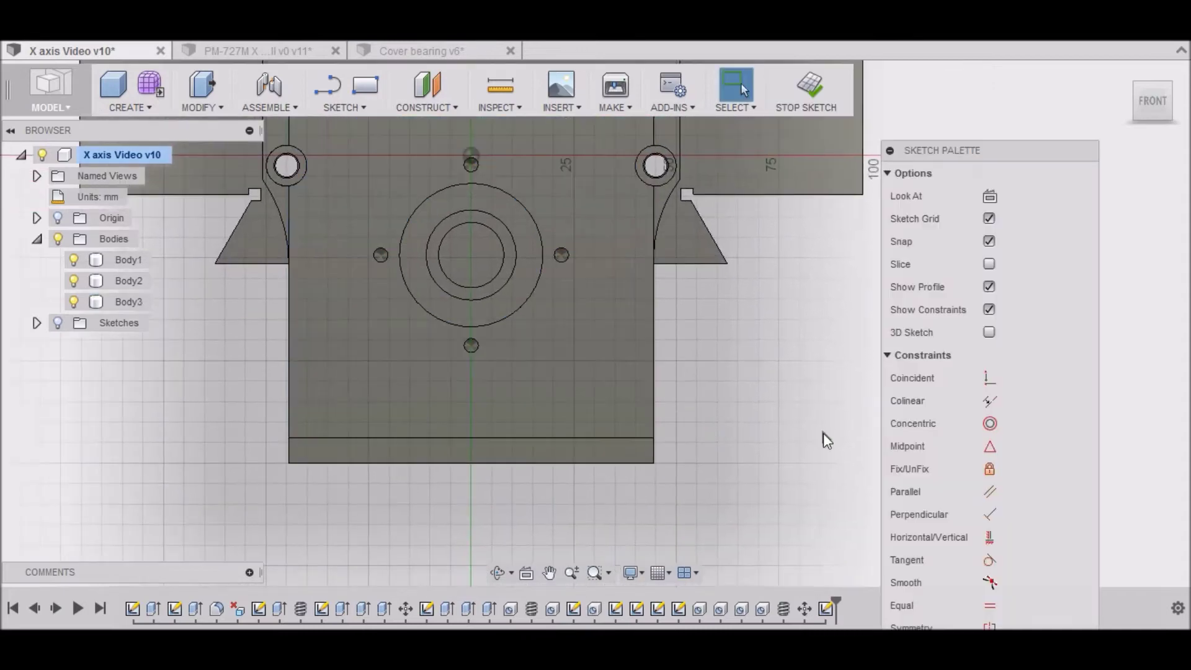
Step: Hide the bodies and show the sketches, including Sketch10, as reference
scroll(786, 431, "down", 2)
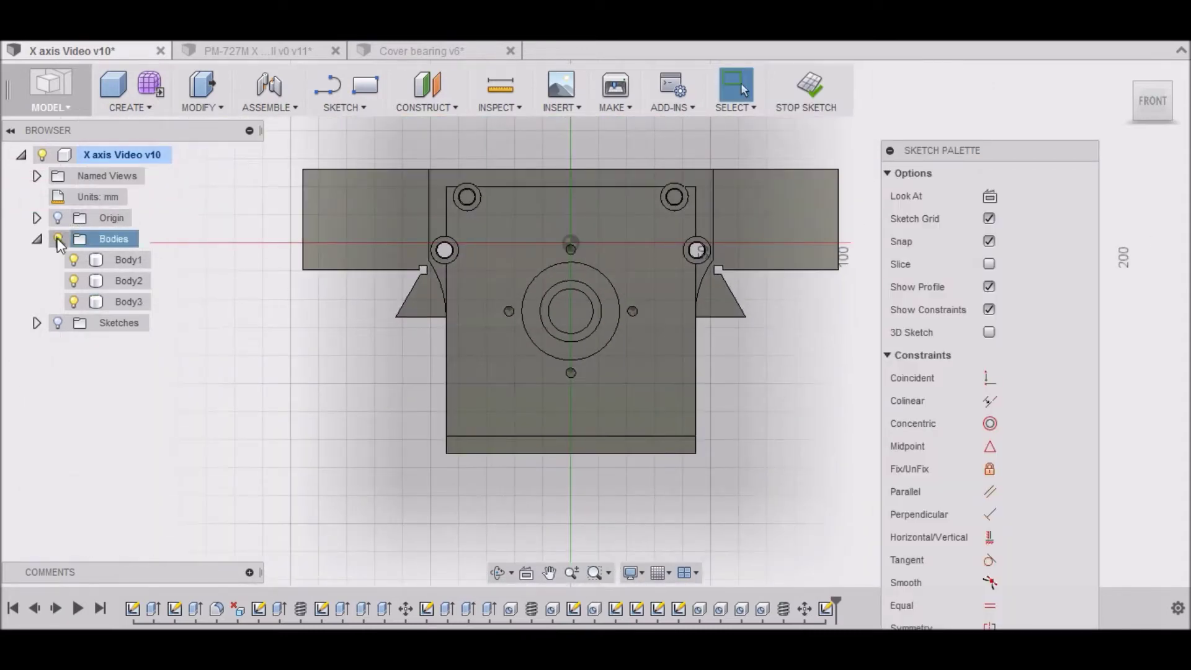
left_click(58, 240)
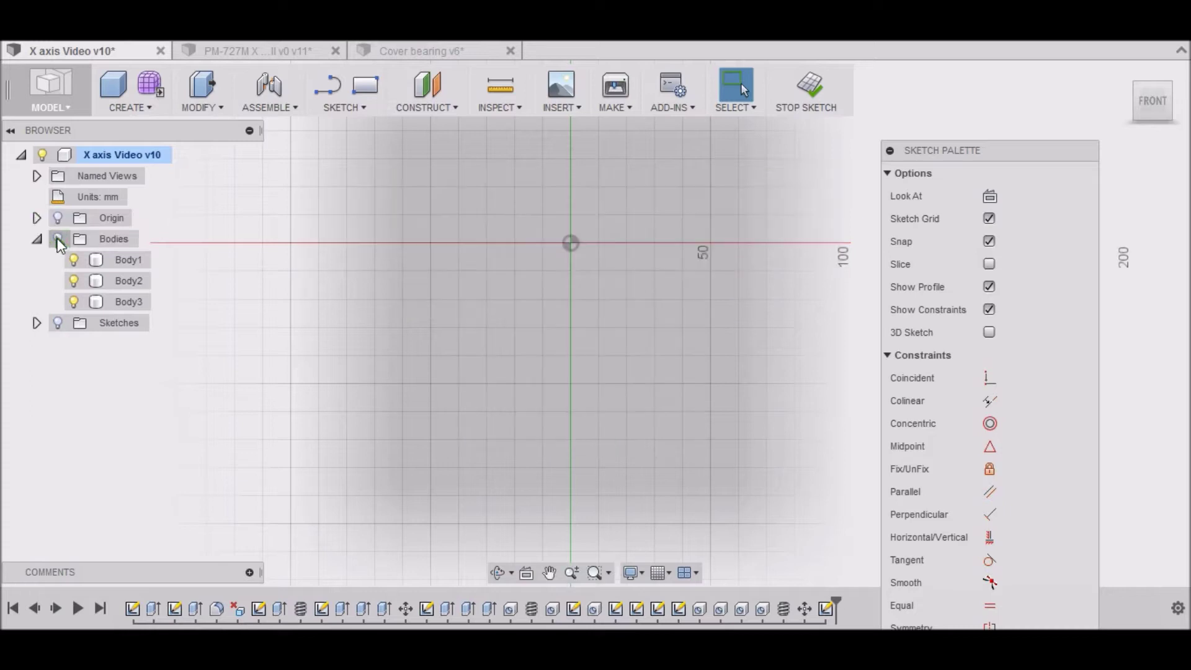
left_click(58, 323)
left_click(36, 323)
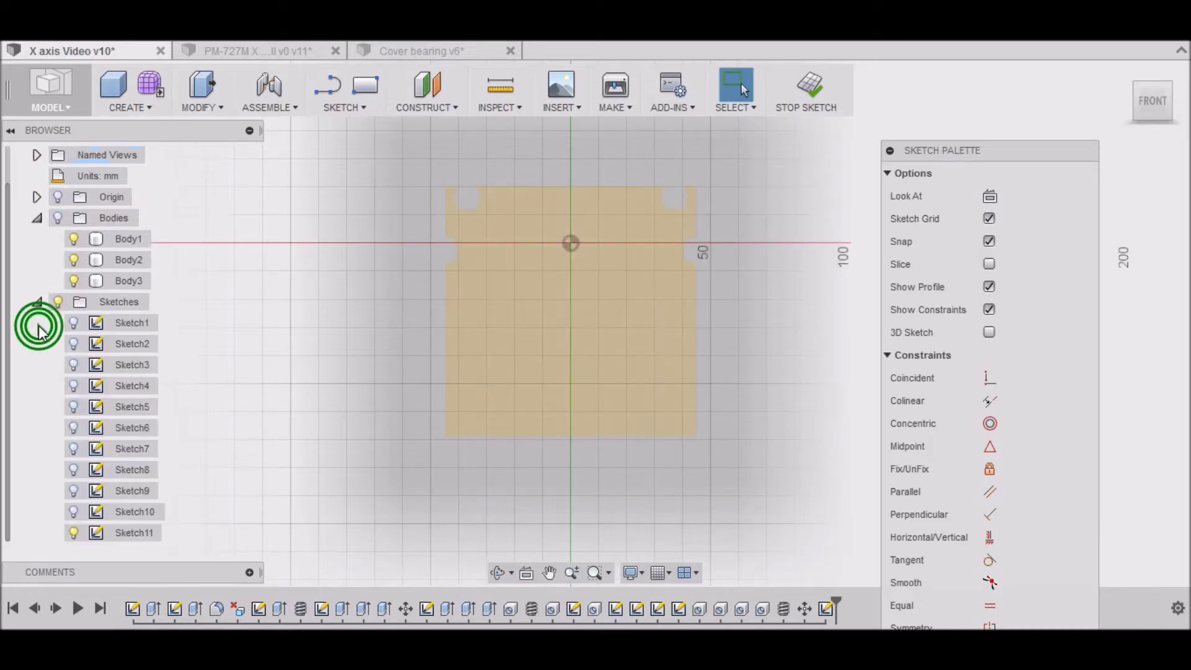
left_click(74, 512)
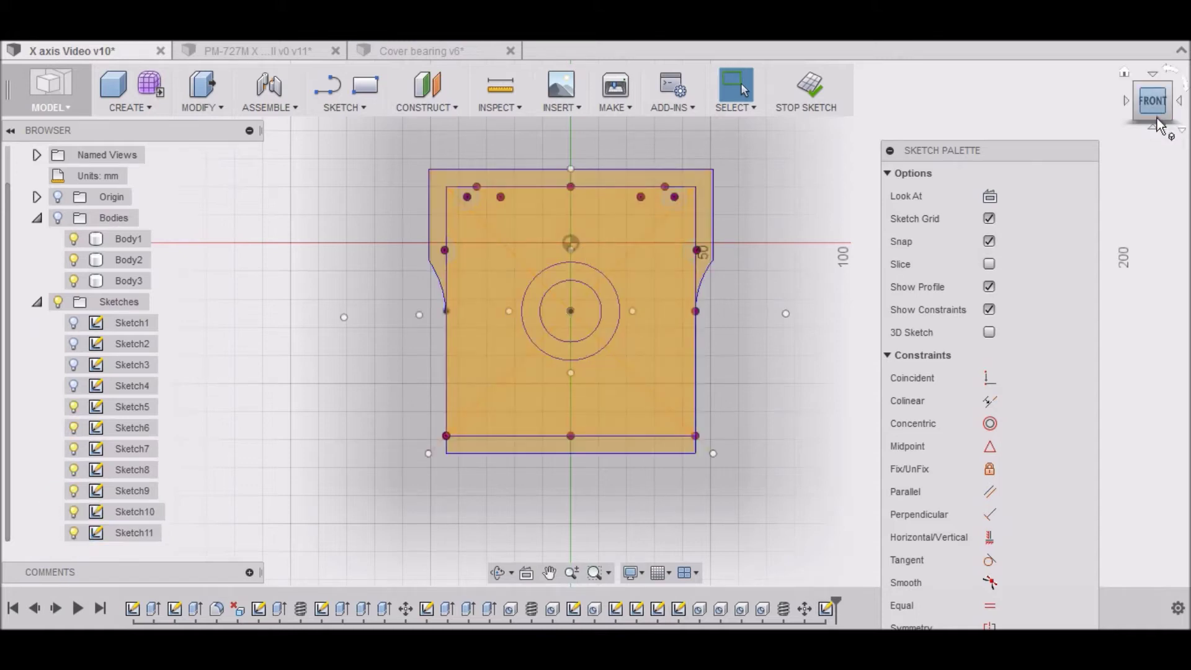
scroll(607, 310, "up", 3)
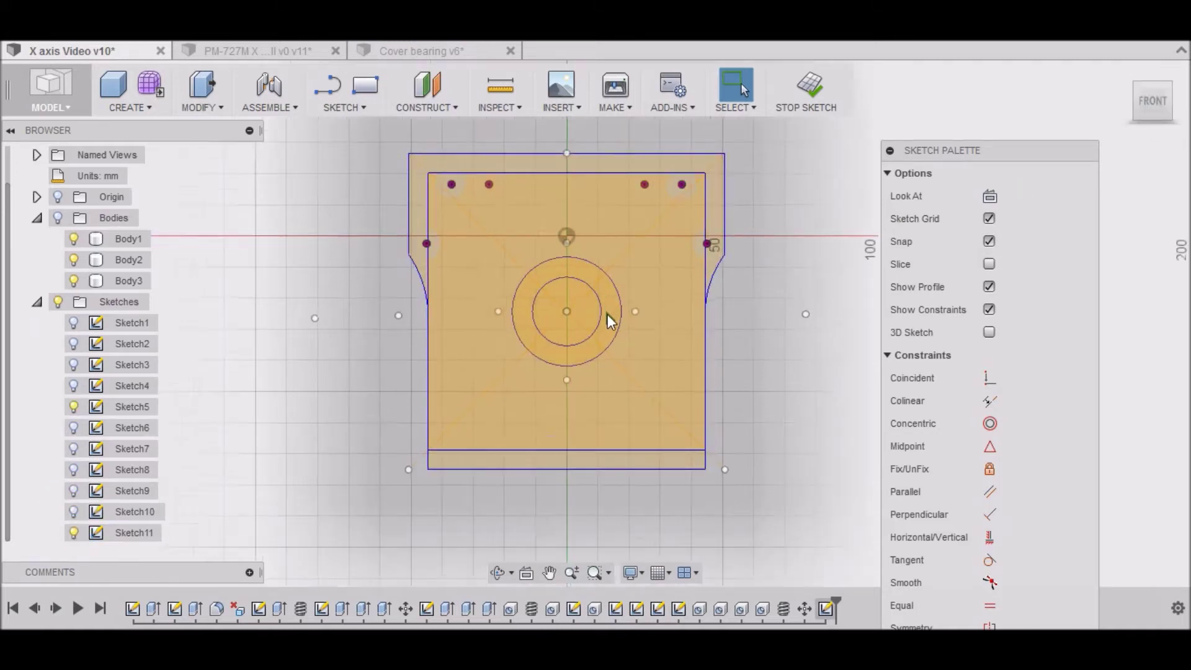
scroll(618, 324, "down", 1)
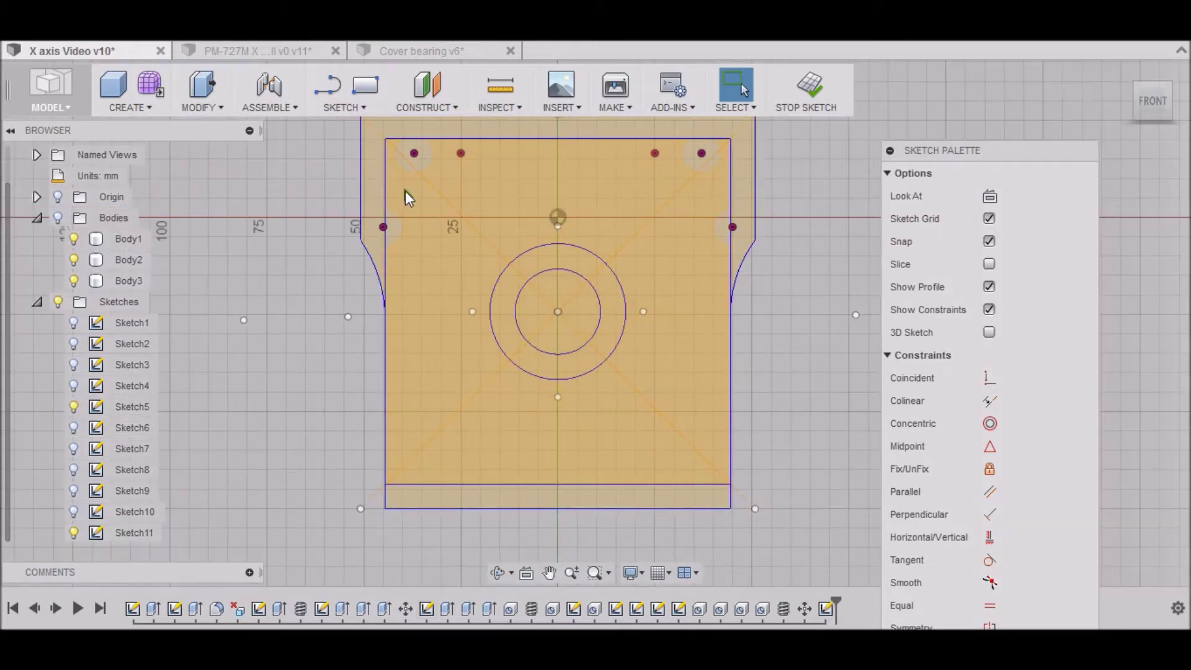
Step: Draw a 20 mm center-diameter circle on the block's centre point
left_click(363, 109)
mouse_move(365, 170)
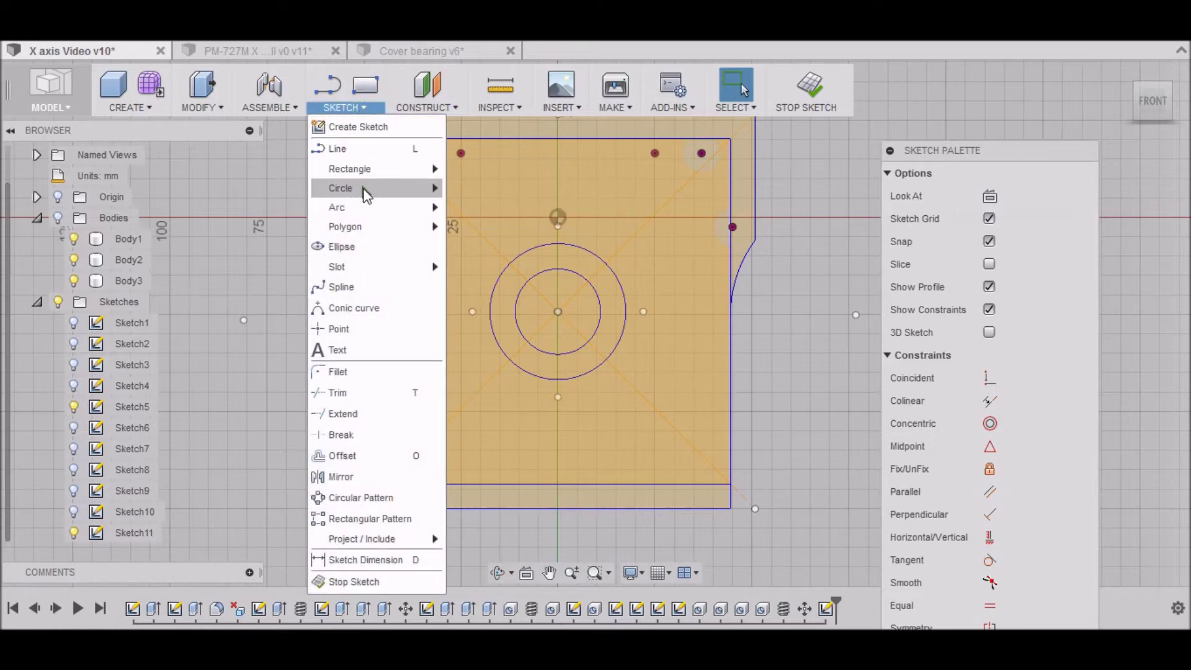
left_click(487, 193)
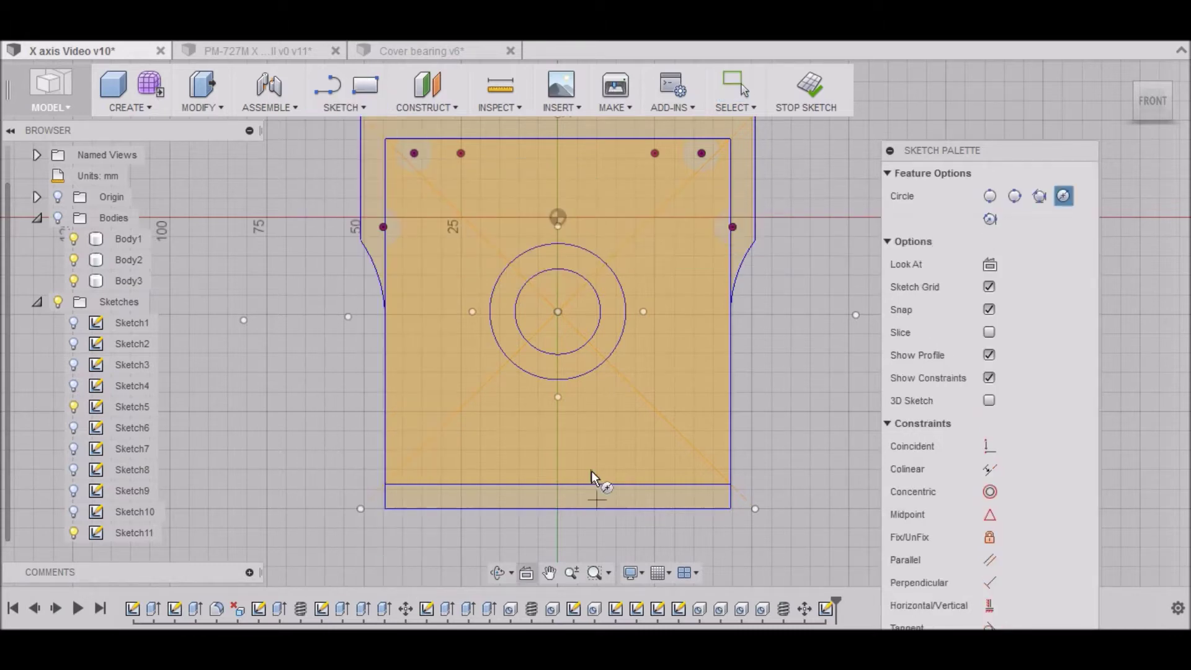
left_click(557, 311)
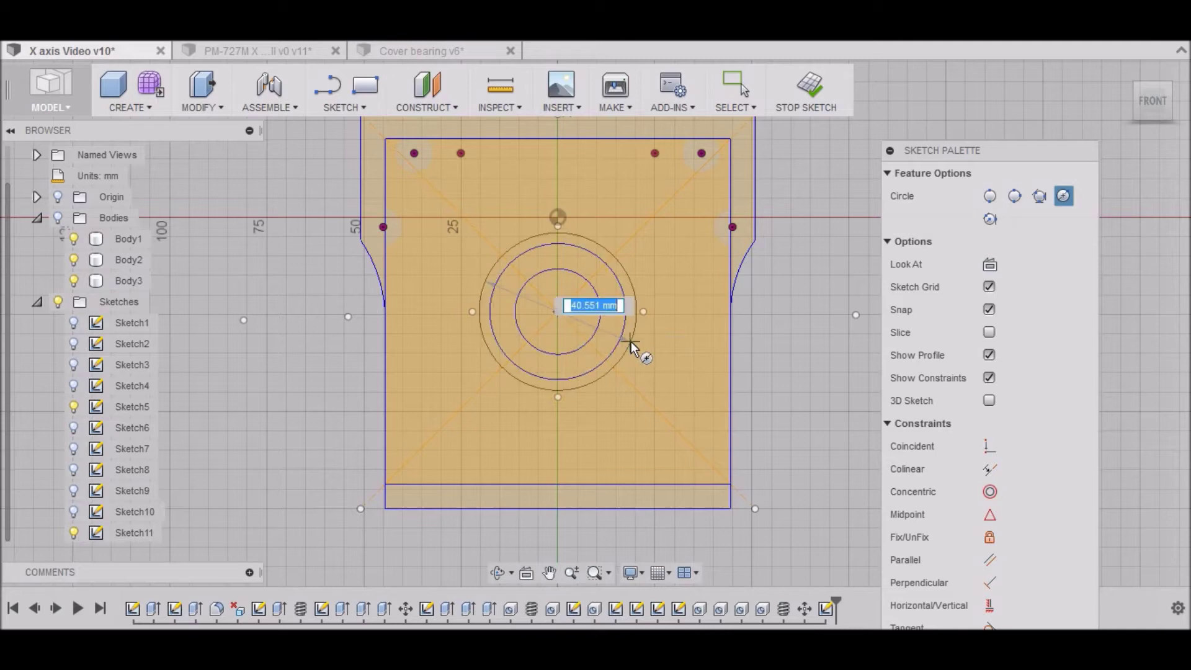
type("20.")
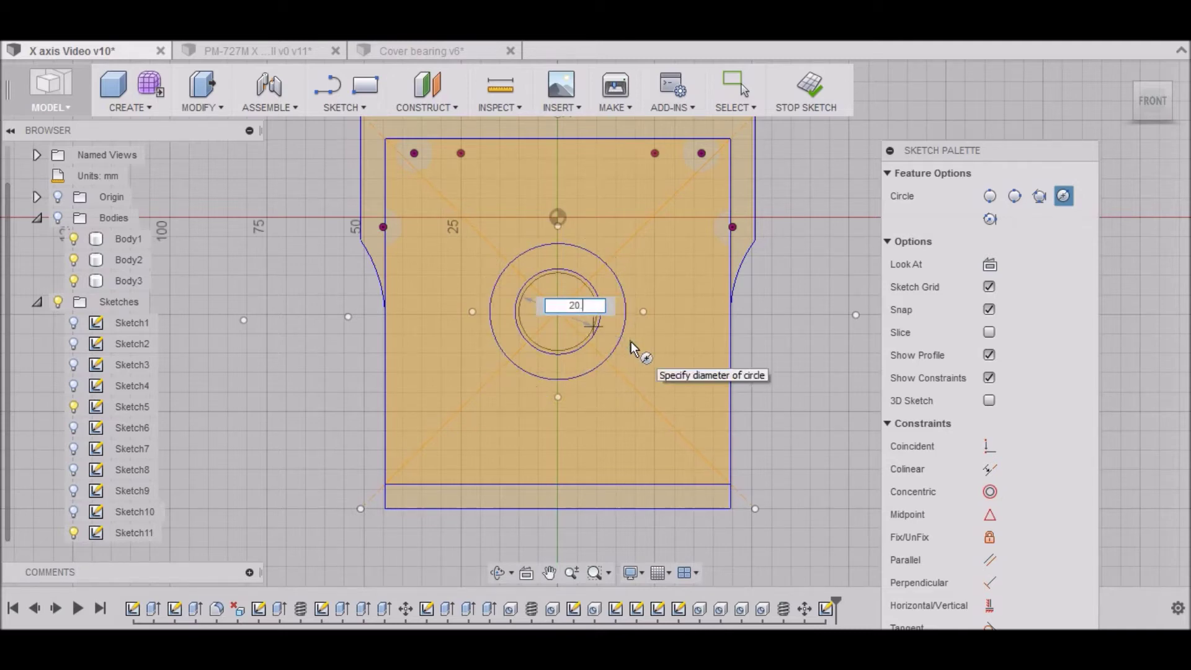
key("Tab")
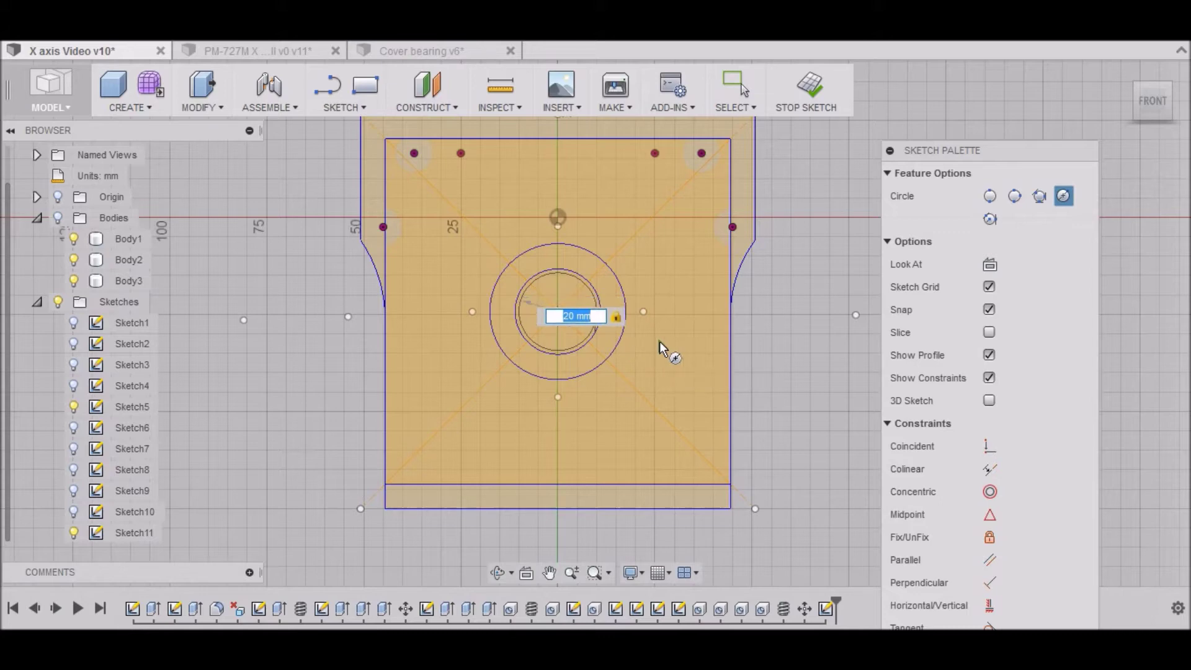
left_click(625, 327)
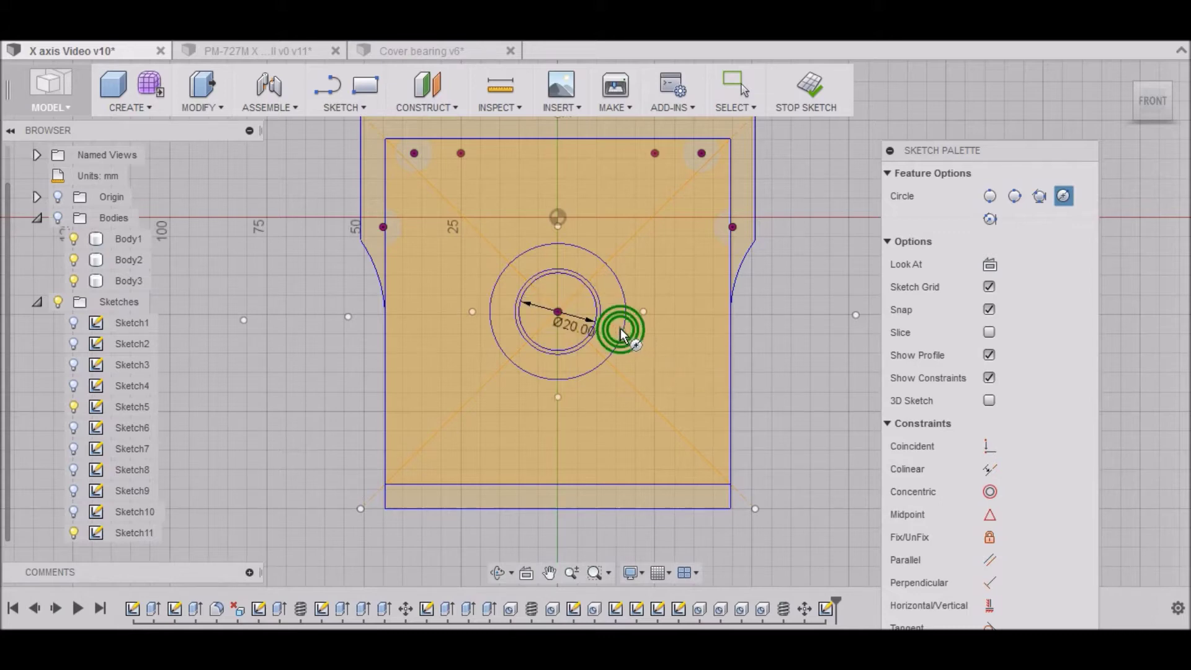
Step: Add concentric 55 mm and 35 mm circles on the same centre
left_click(560, 311)
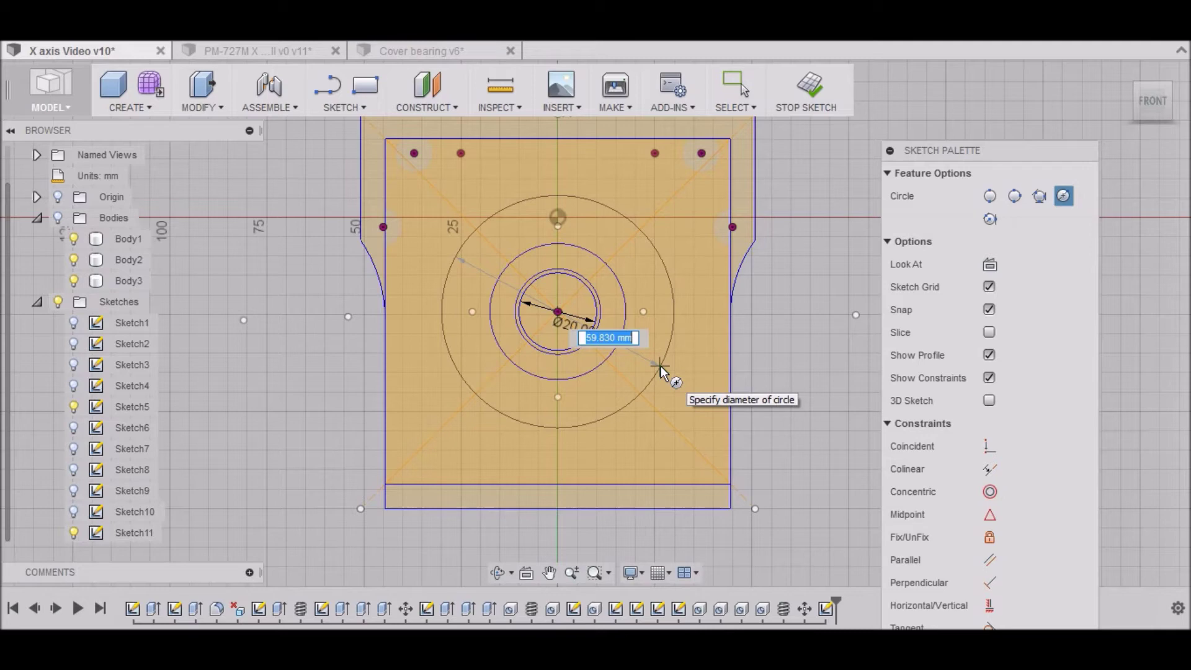
type("55.")
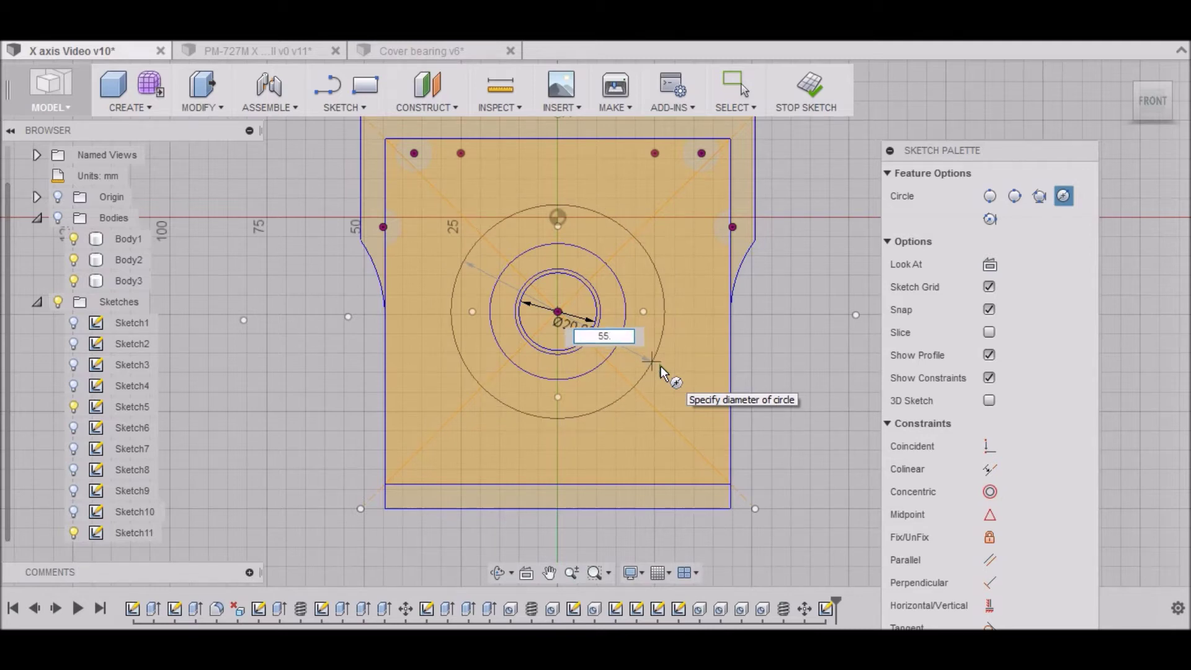
key("Tab")
key("Return")
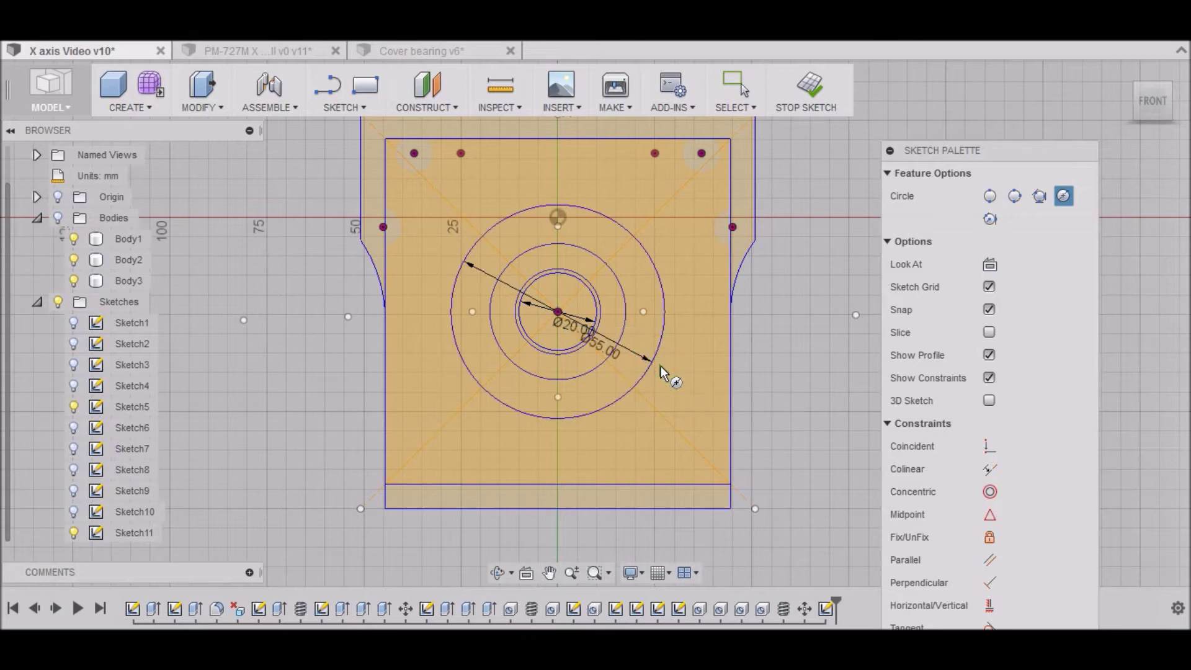
left_click(559, 311)
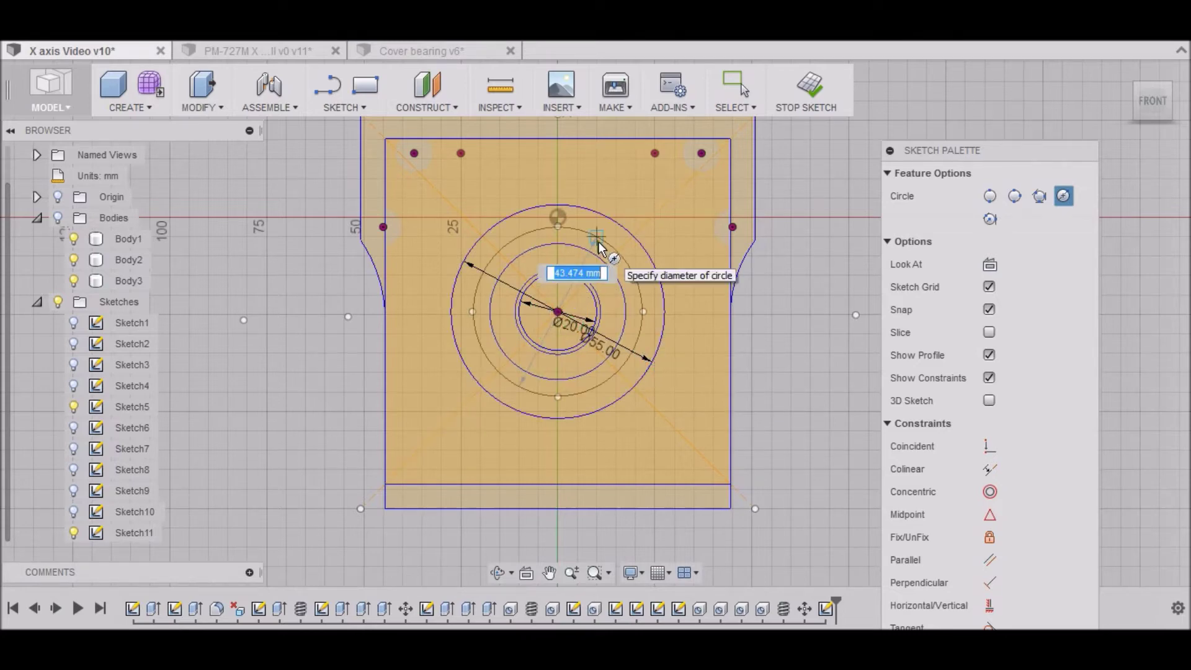
type("35.")
key("Return")
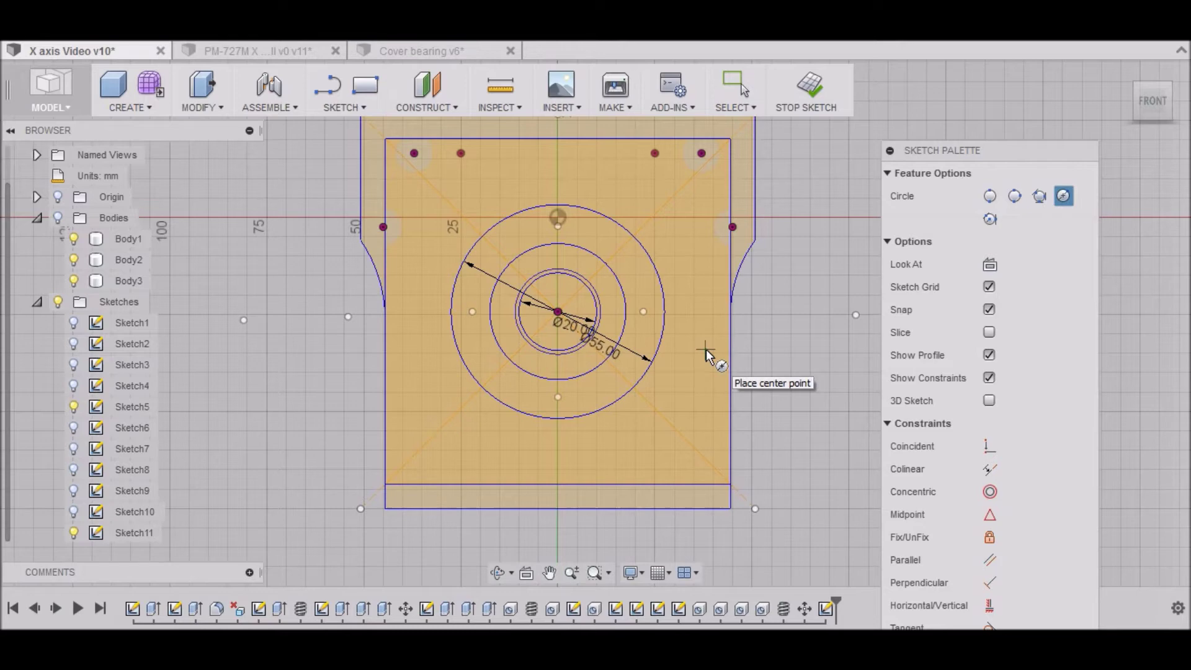
Step: Place sketch points at the outer circle's top, left, right and bottom, then finish the sketch
left_click(358, 106)
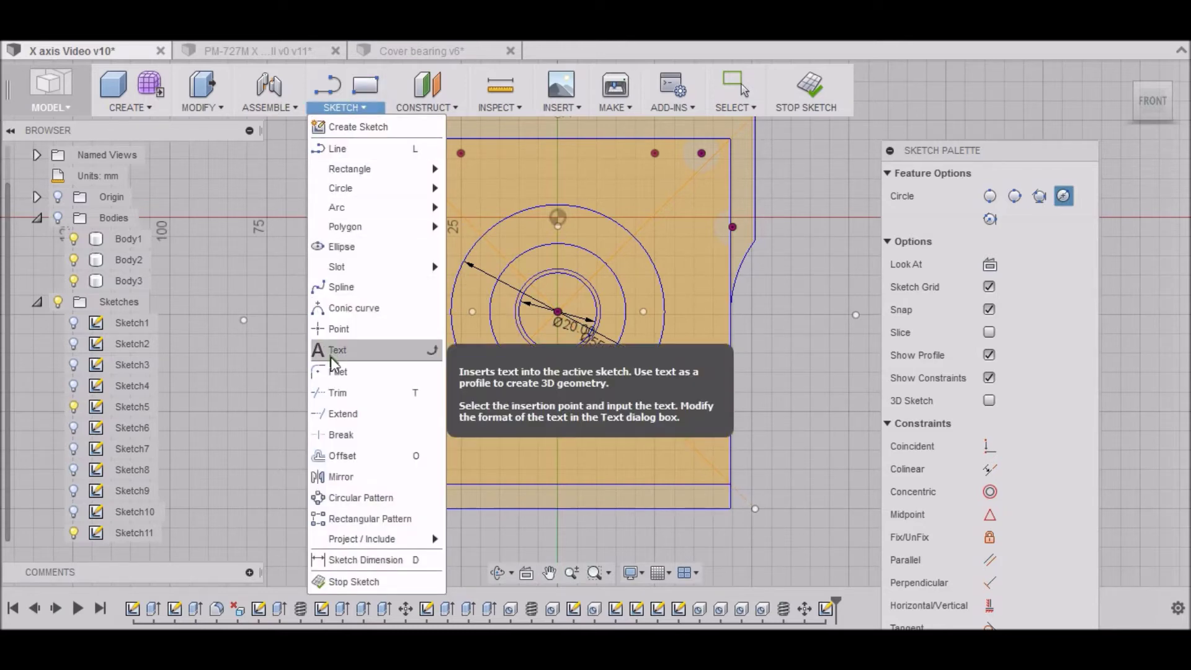
left_click(335, 328)
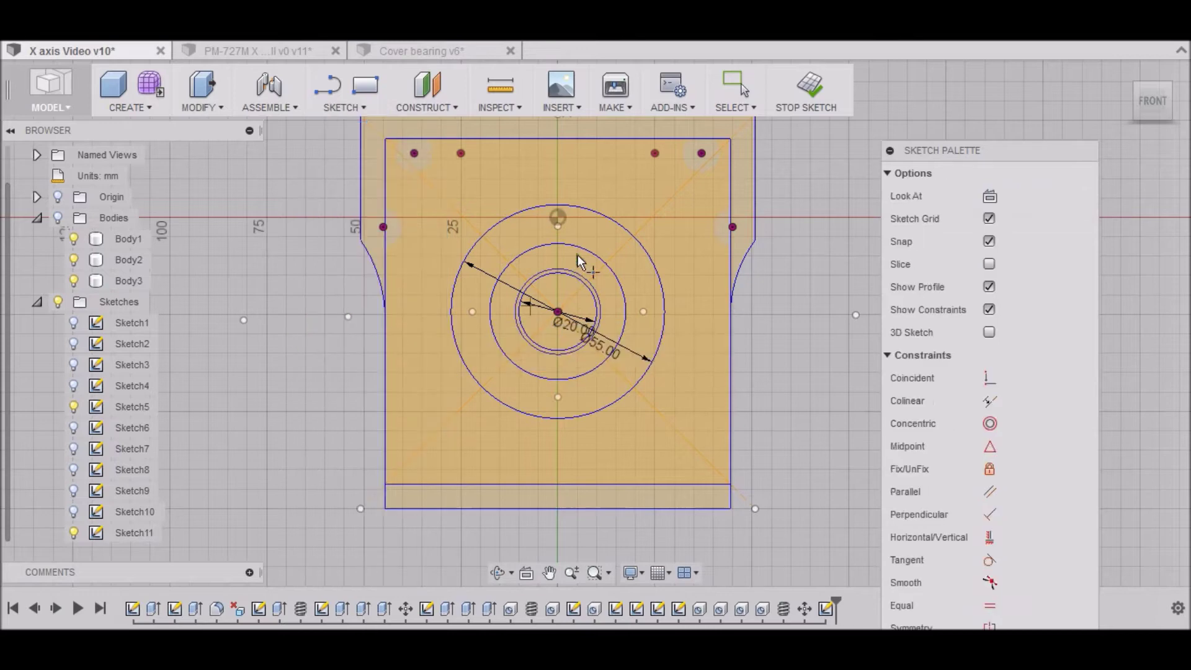
left_click(558, 226)
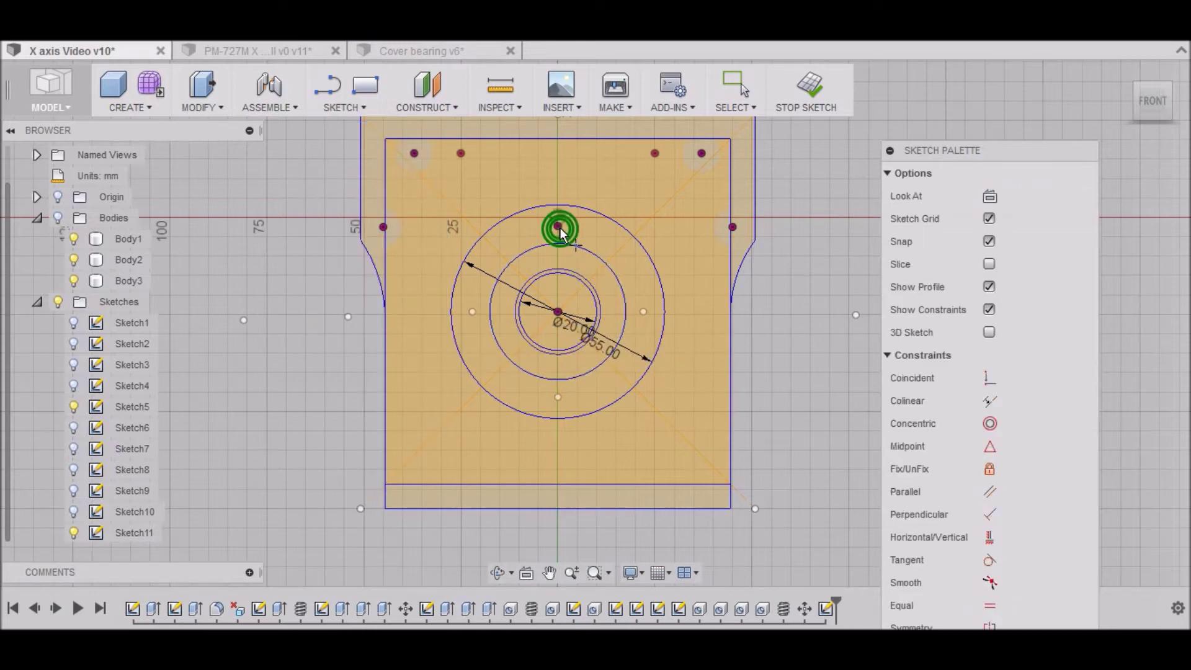
left_click(473, 311)
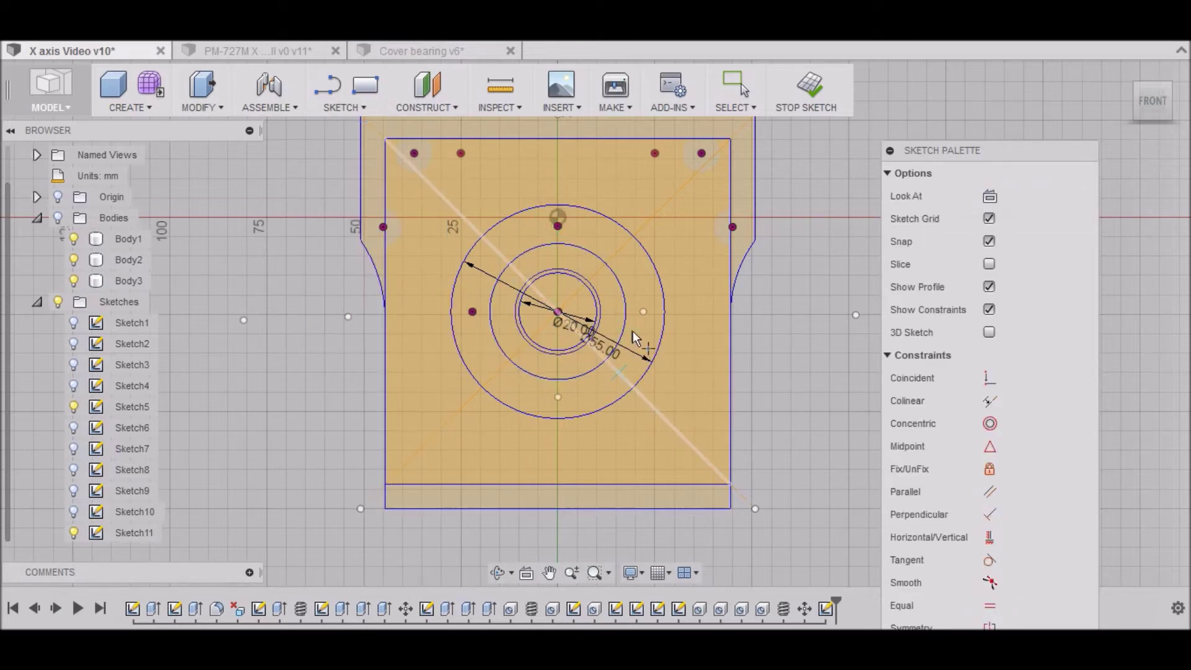
left_click(644, 312)
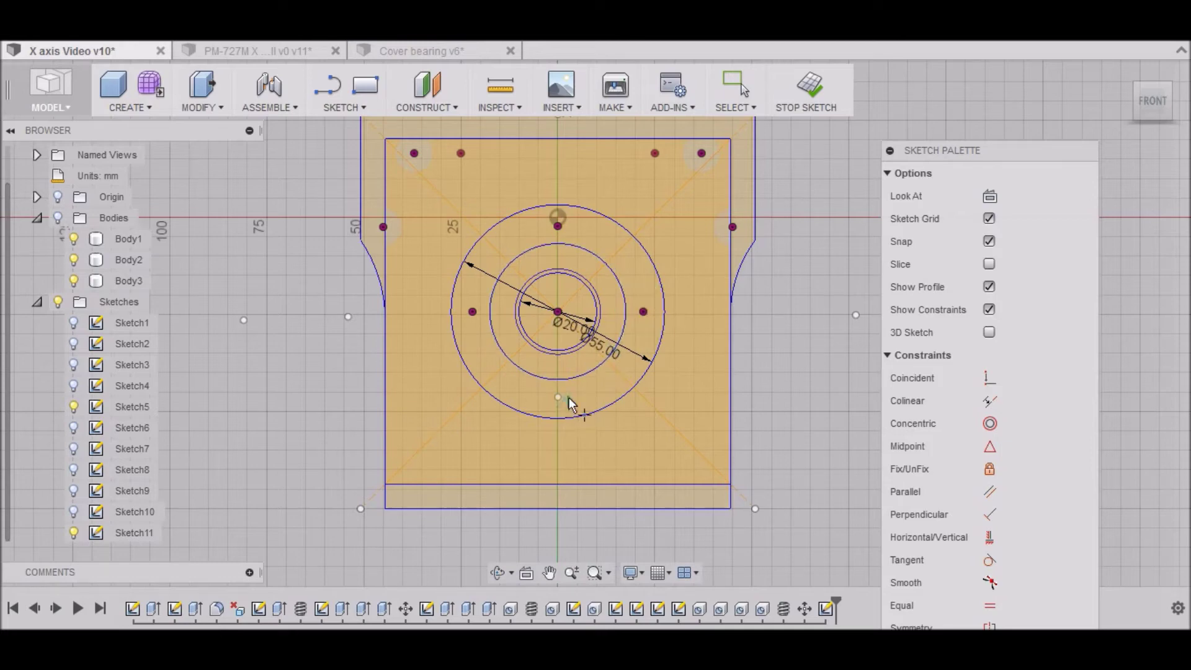
left_click(557, 398)
left_click(818, 94)
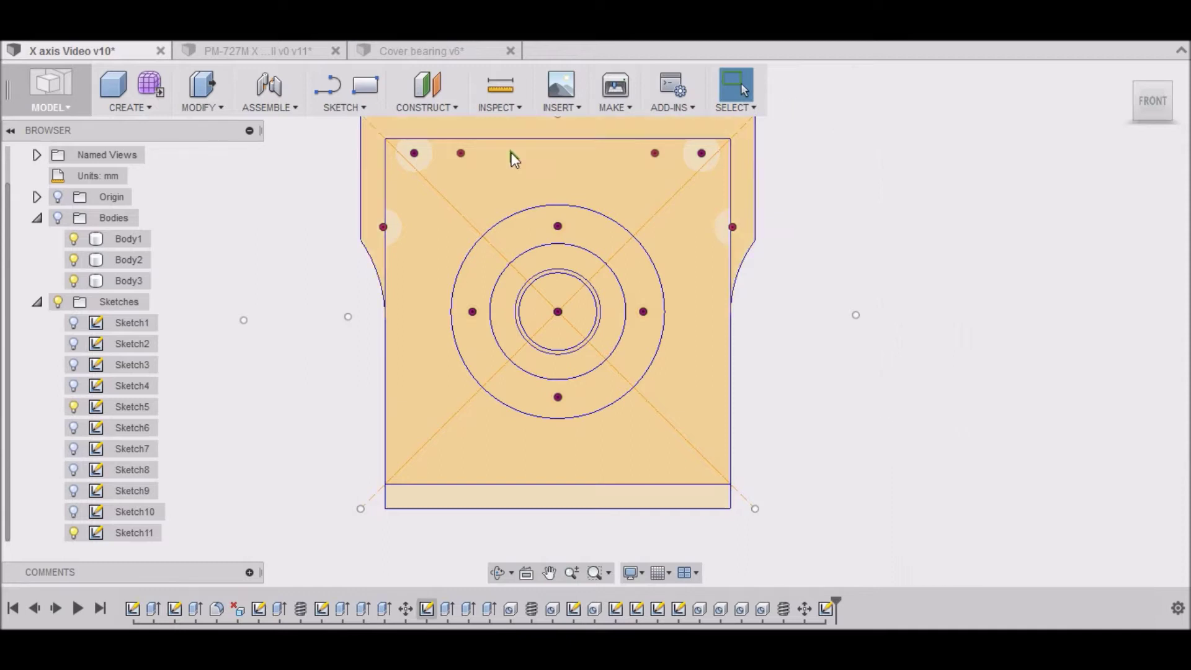
Step: Hide Sketch5 and press-pull both ring profiles 3.35 mm into the new body Body4
left_click(73, 408)
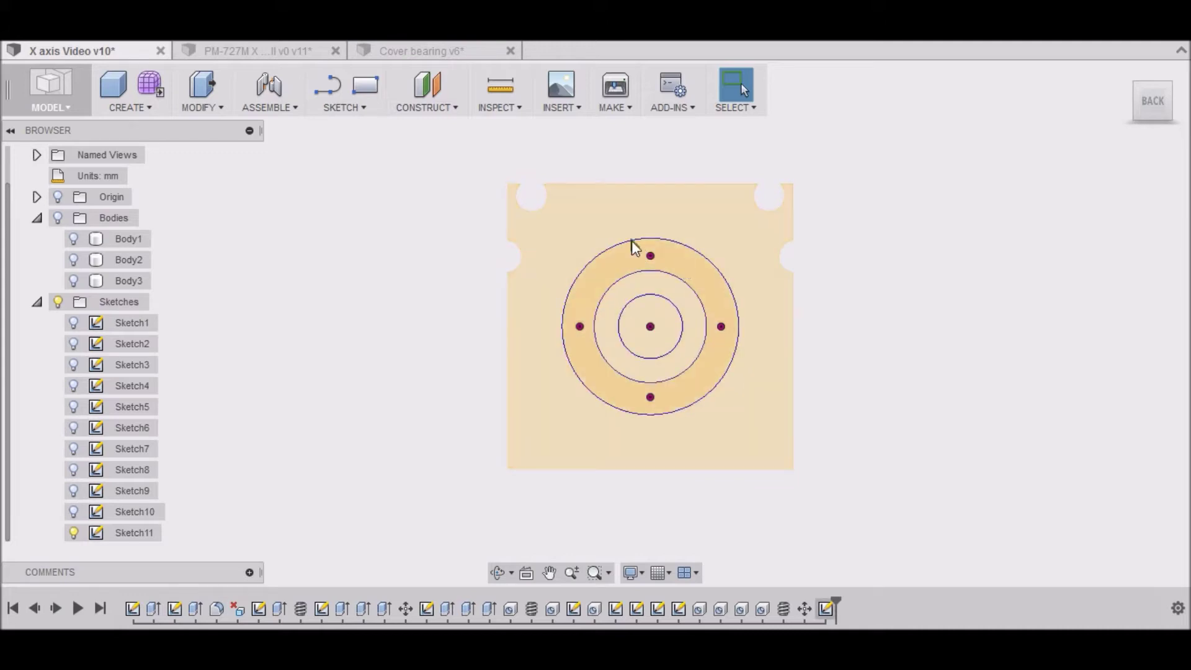
left_click(223, 109)
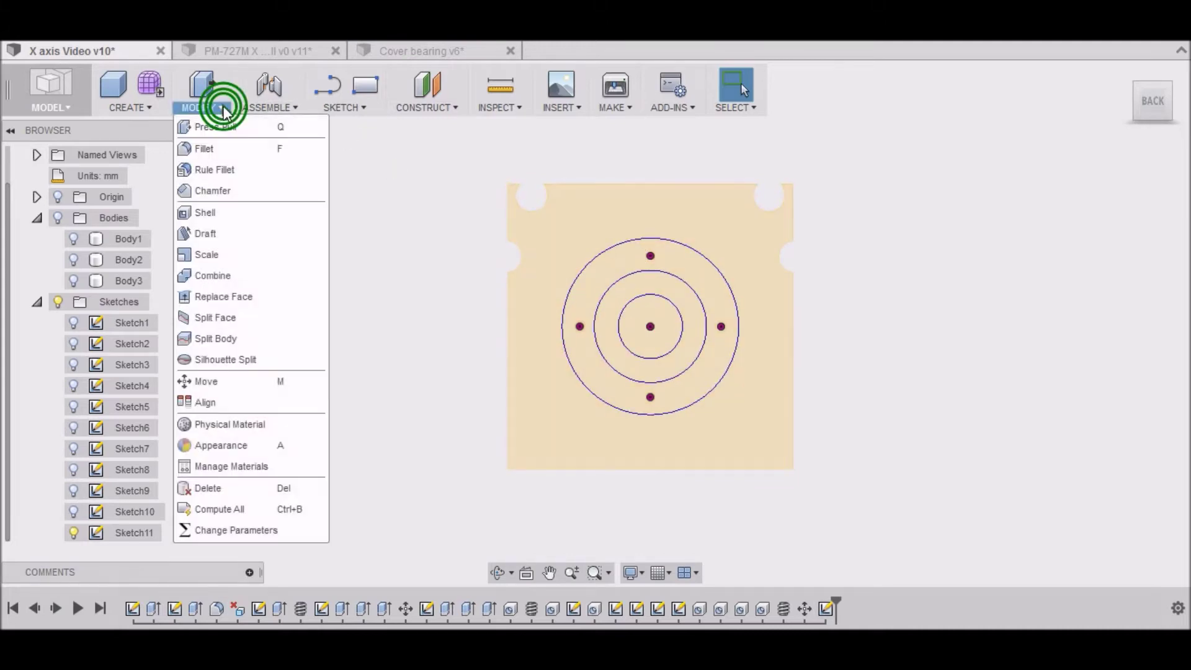
left_click(225, 121)
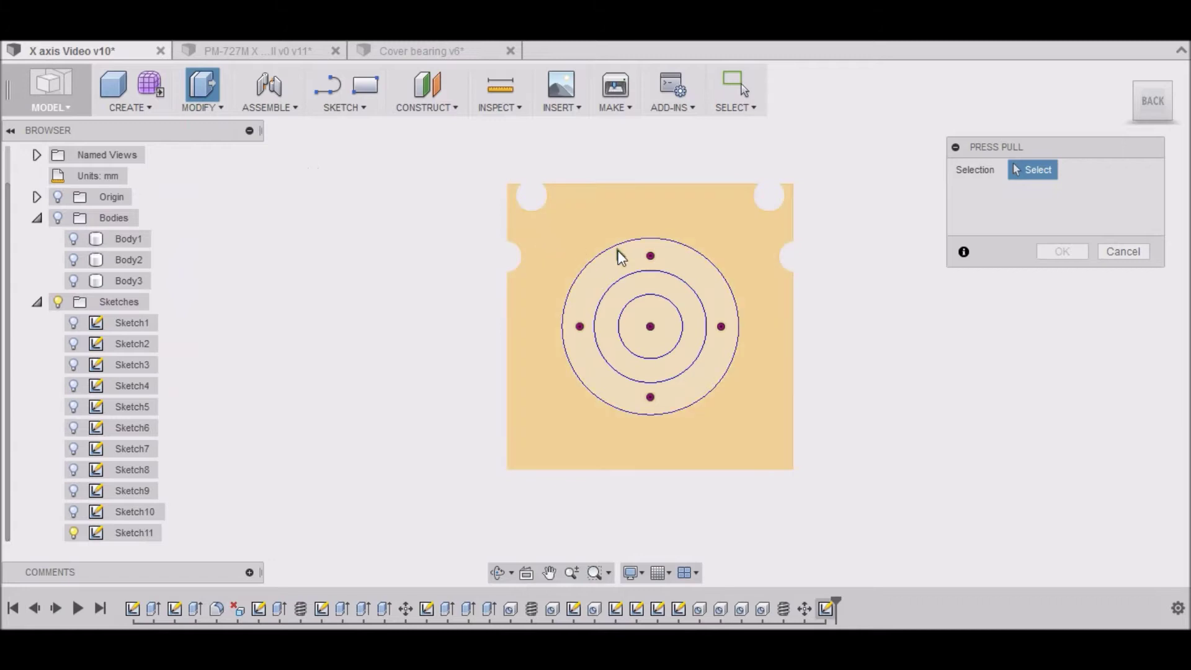
left_click(688, 262)
left_click(683, 304)
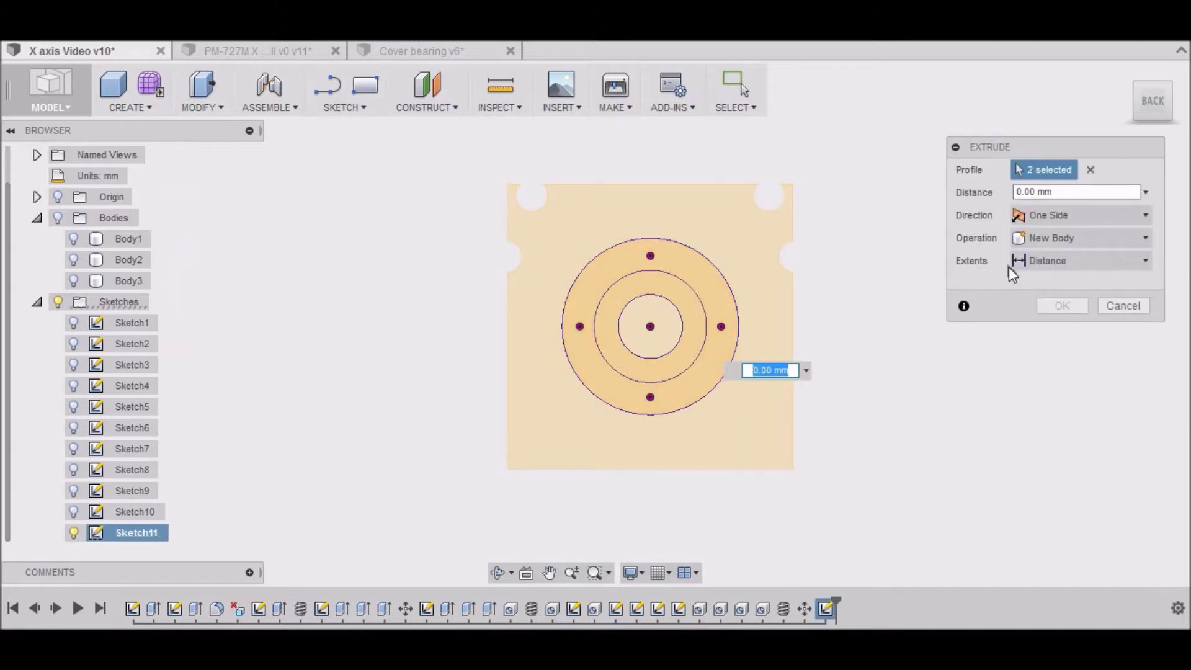
left_click(1035, 192)
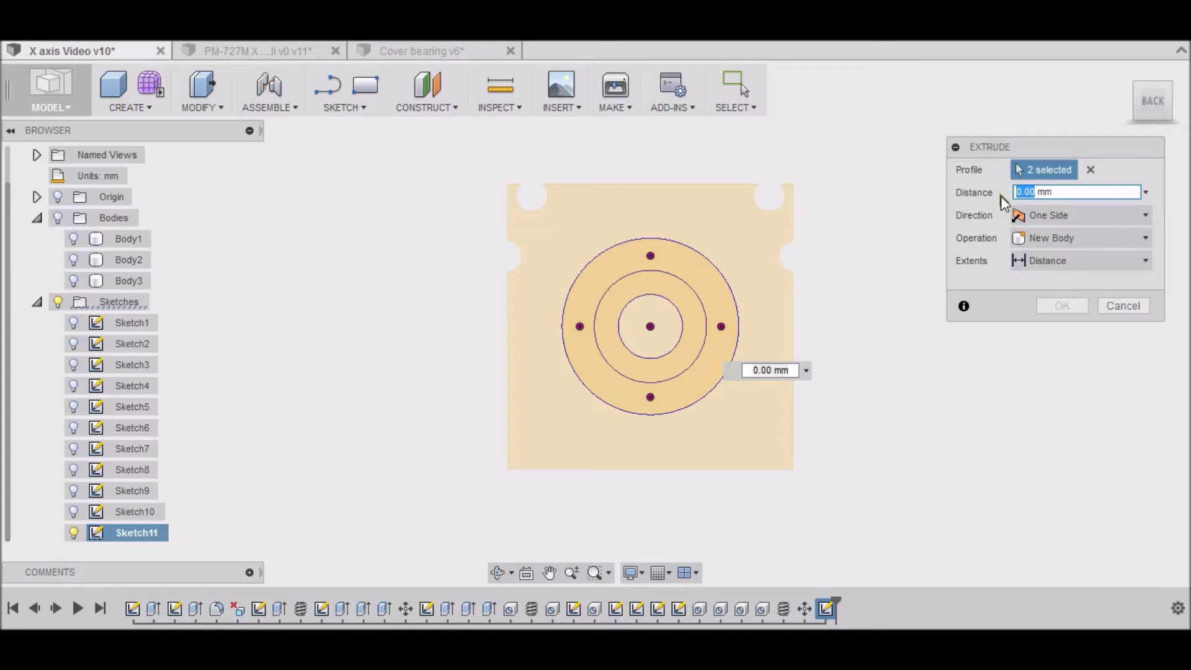
type("3.35")
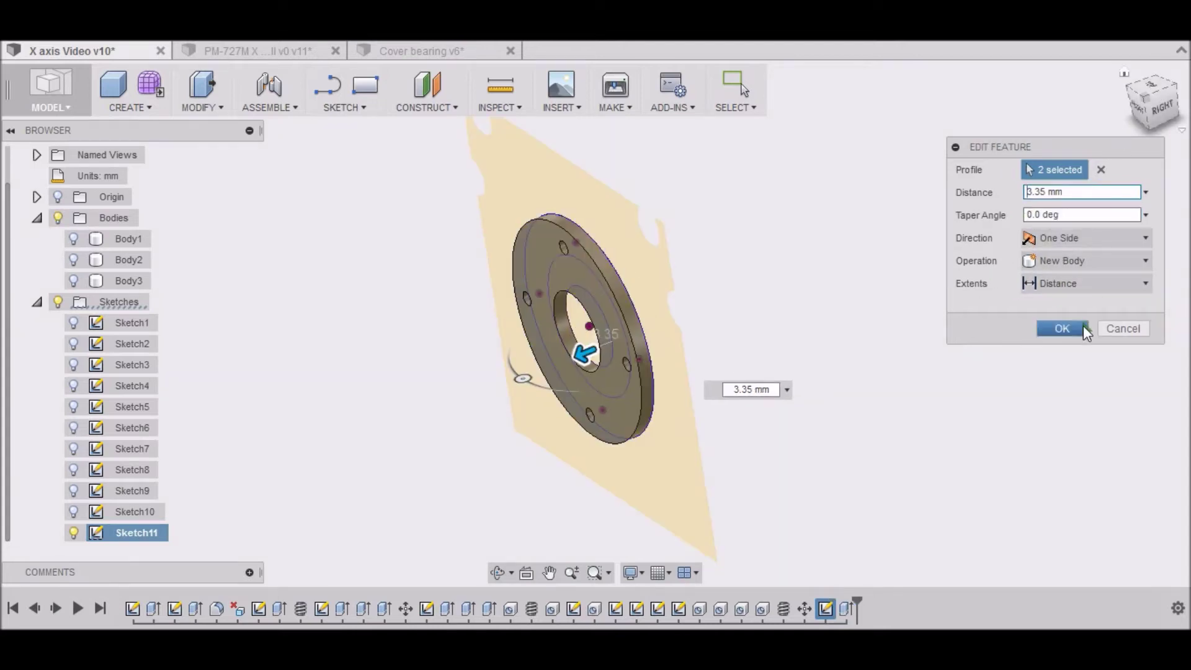
left_click(1058, 337)
left_click(1125, 74)
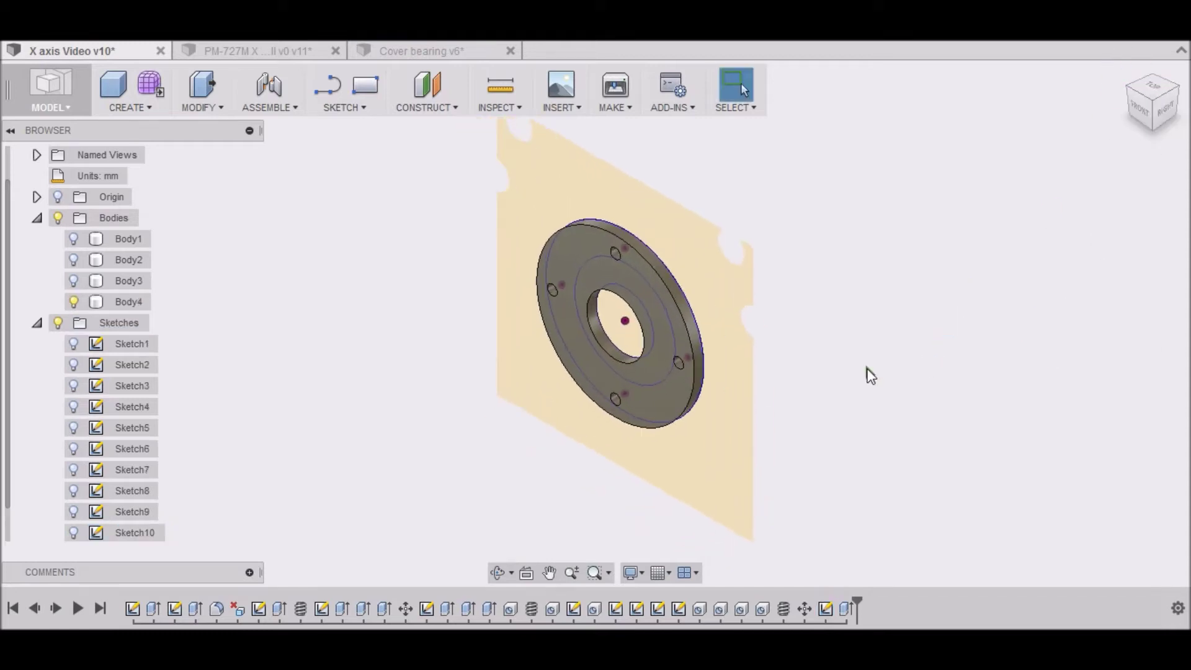
Step: Briefly show Body3 to compare the cover with the housing, then orbit to face the cover
left_click(75, 281)
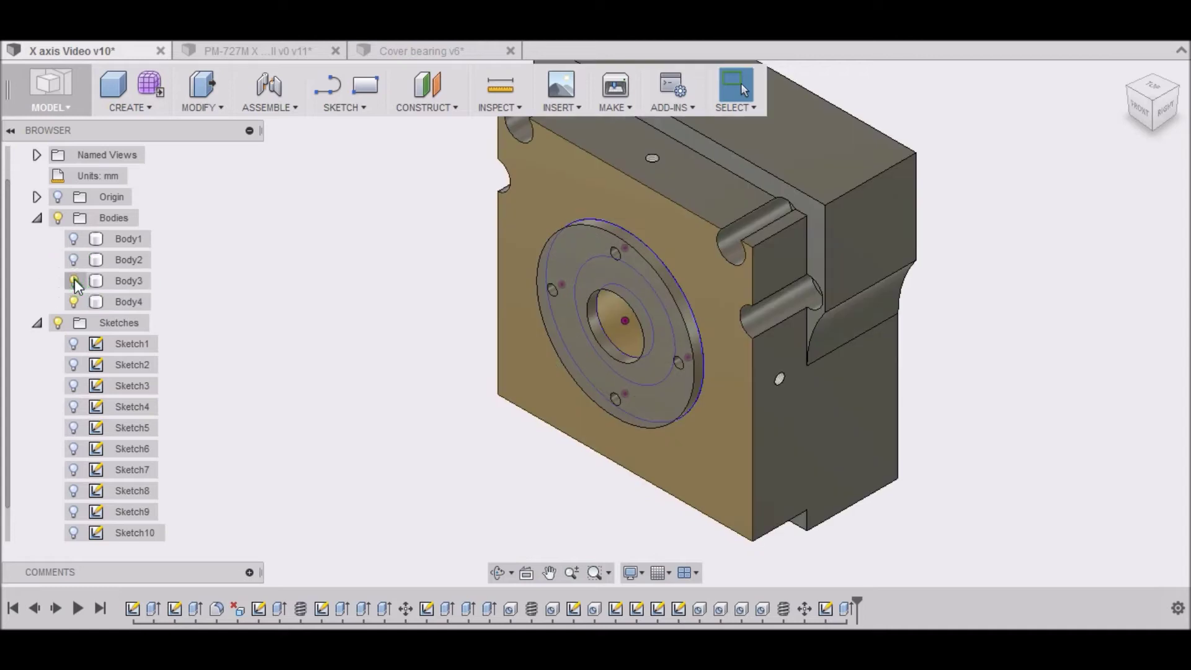
left_click(75, 282)
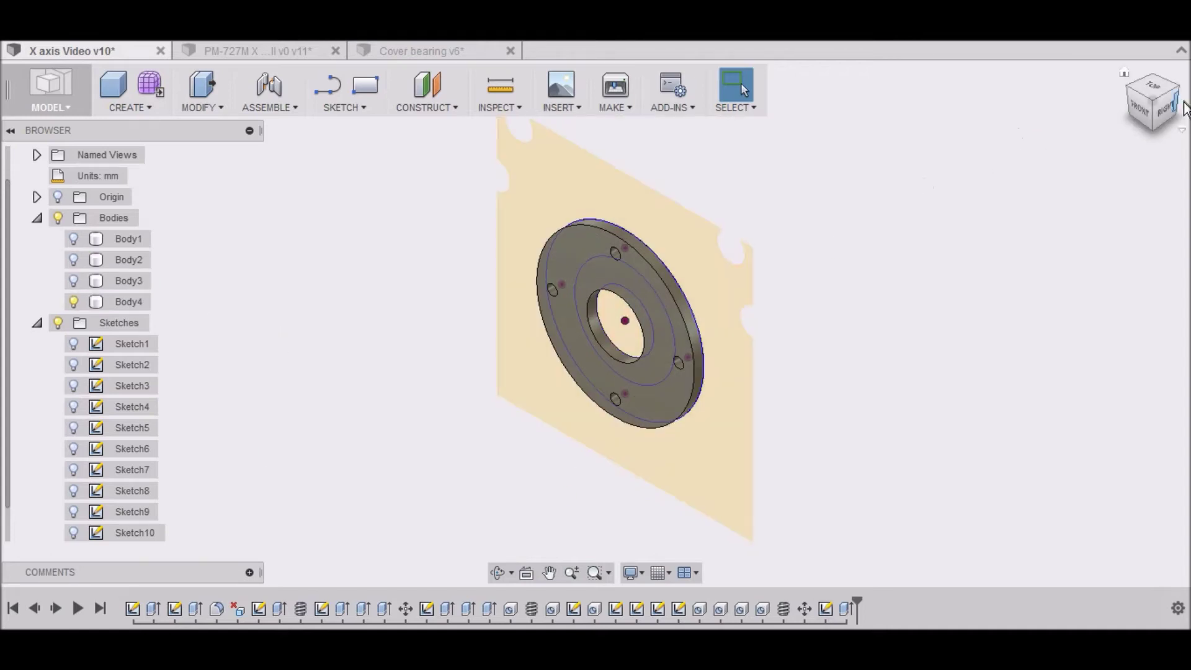
left_click_drag(1169, 121, 1005, 143)
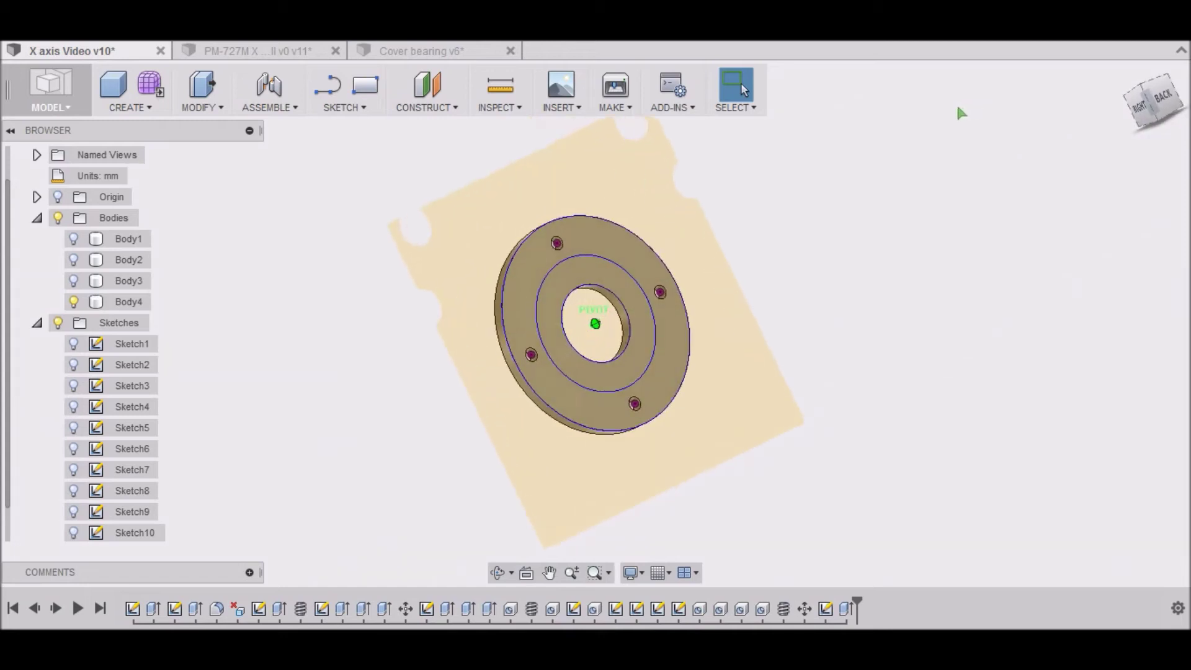
Step: Restart Press Pull from the marking menu and pick the inner ring profile
left_click(197, 107)
left_click(193, 126)
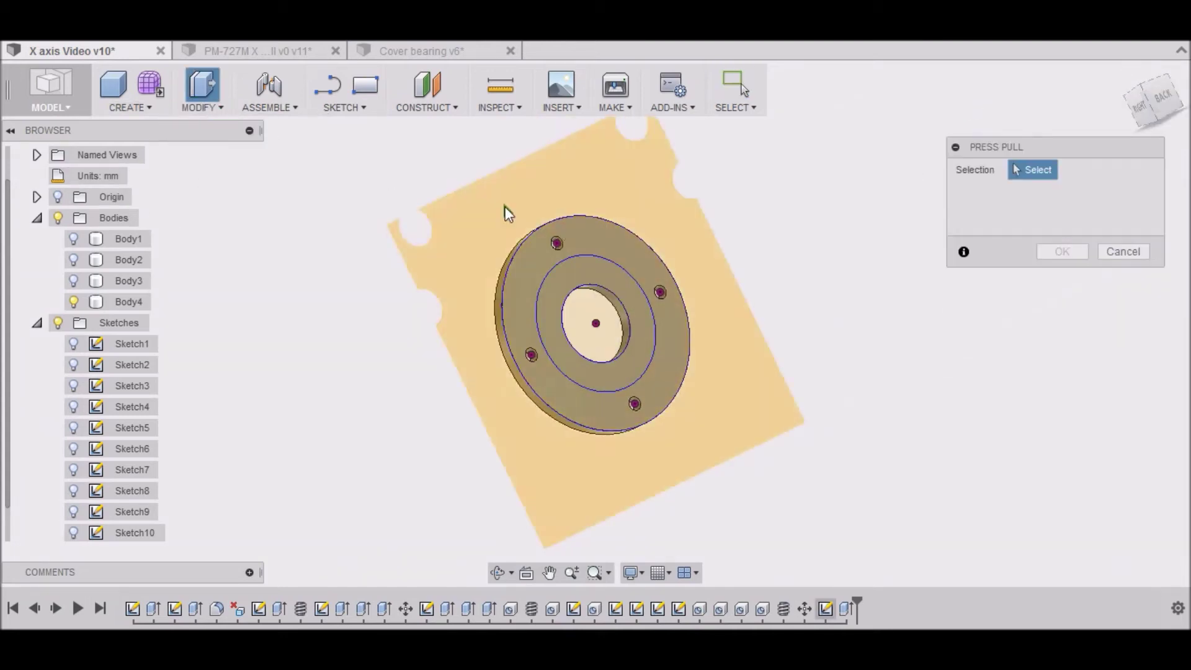
left_click(1107, 253)
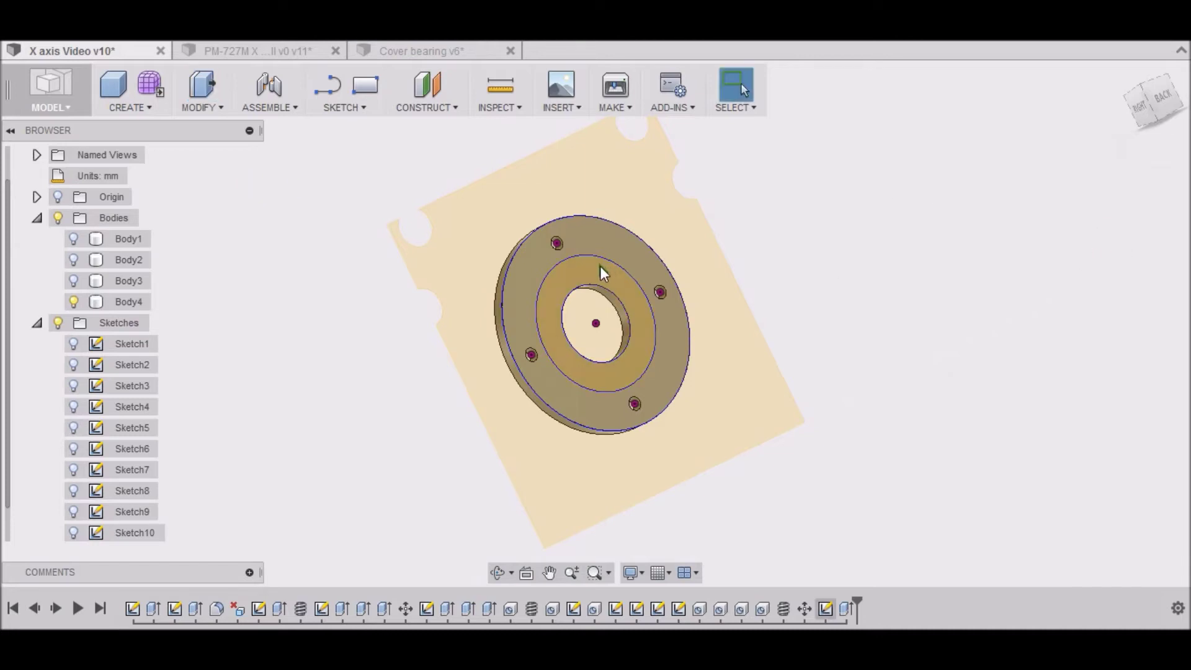
right_click(809, 269)
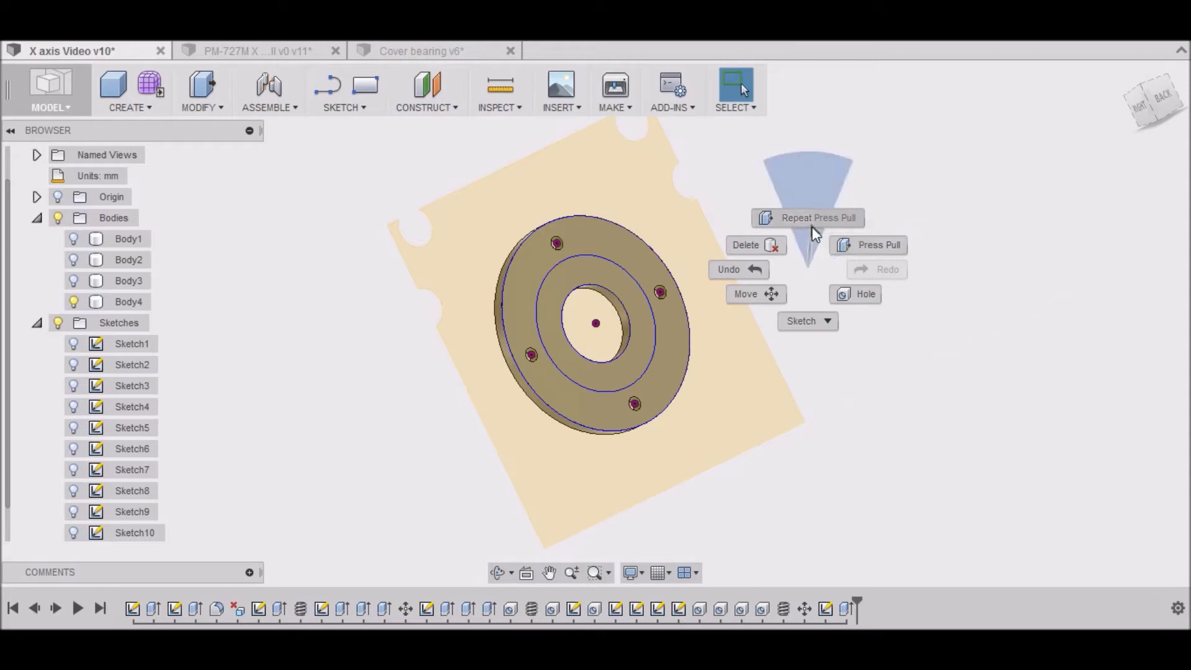
left_click(848, 246)
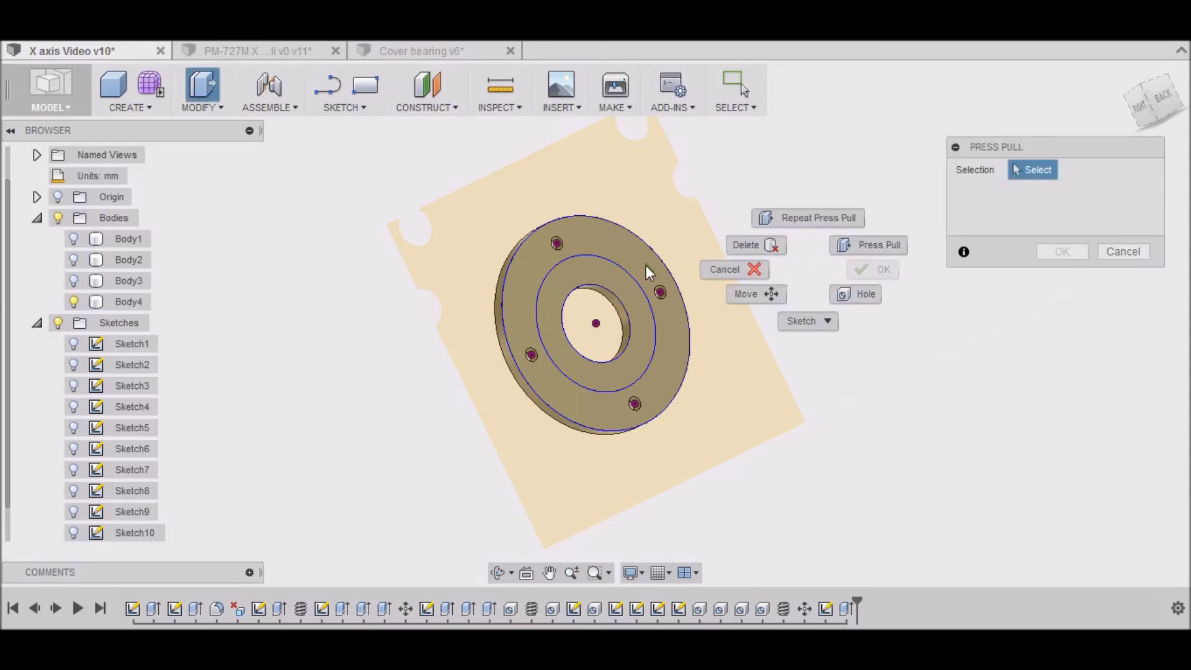
left_click(1124, 251)
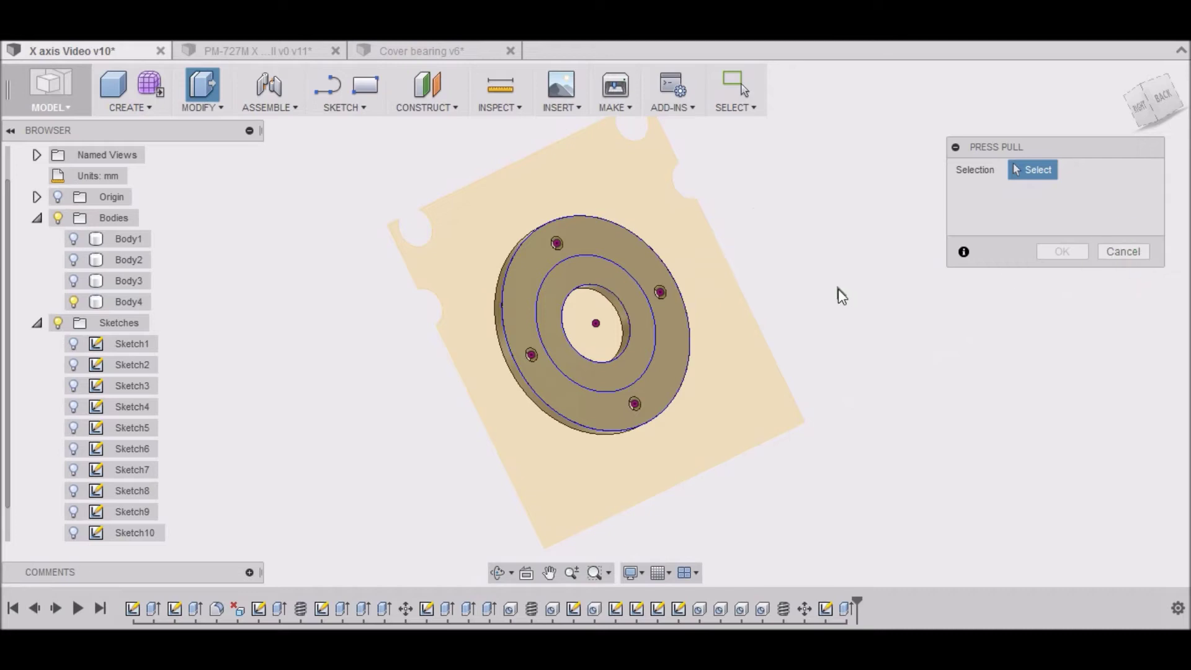
left_click(618, 288)
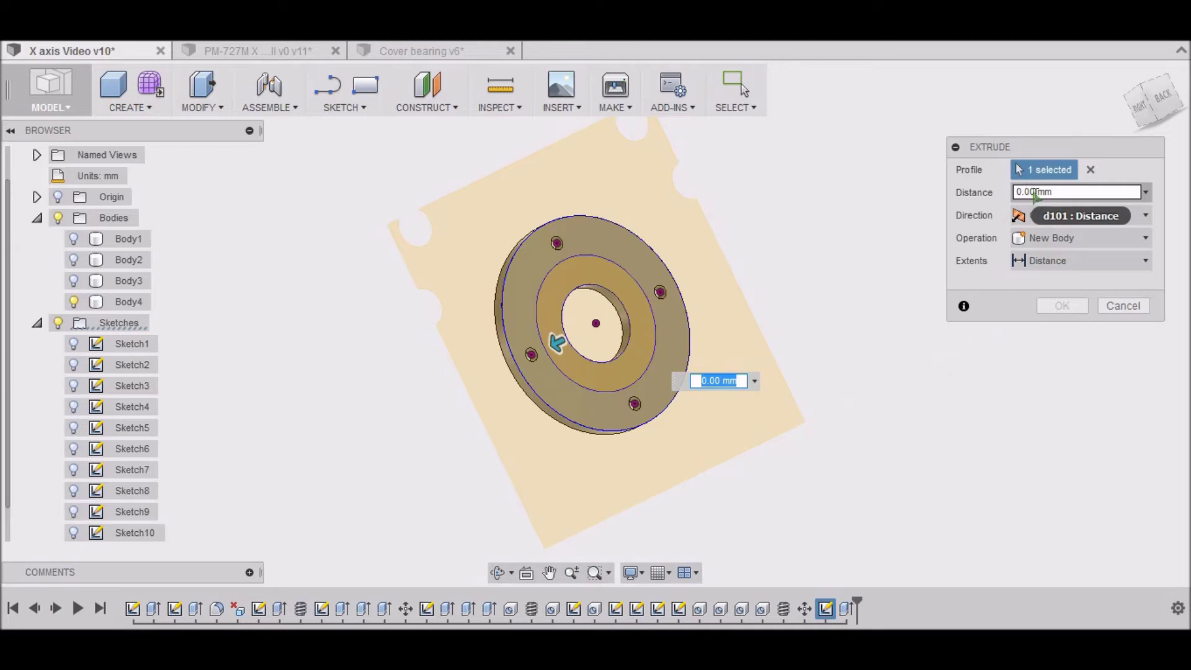
Step: Extrude the inner ring -3 mm into the cover and inspect it from Home and front views
left_click_drag(1034, 193, 1015, 193)
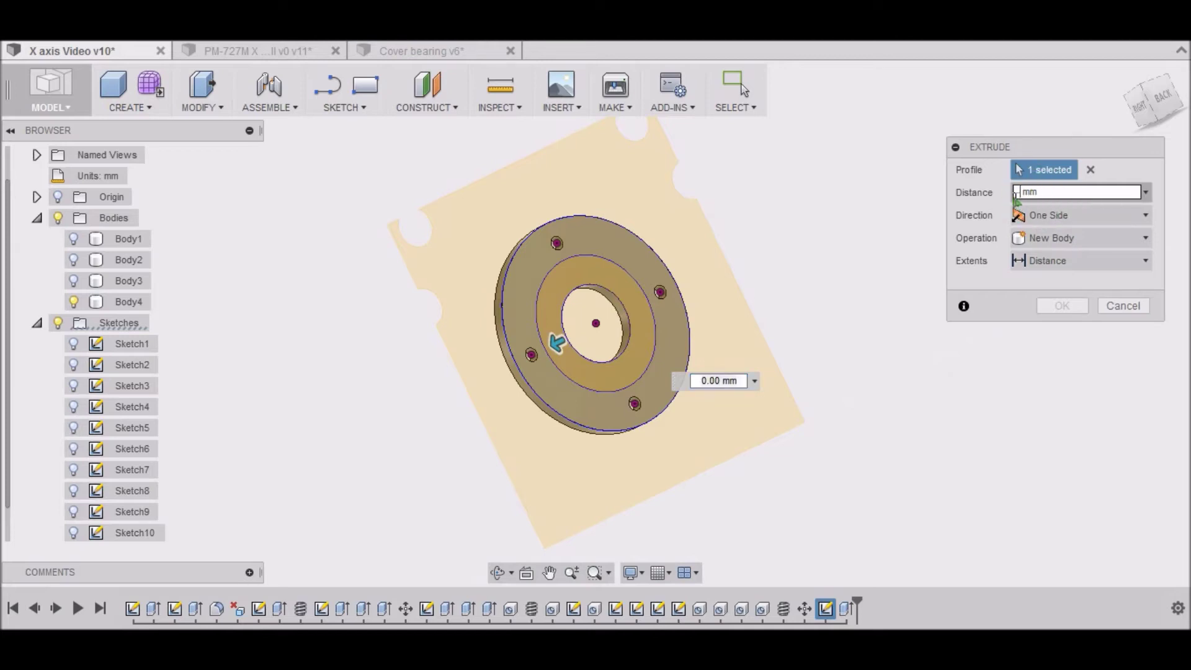
type("-3.")
key("Return")
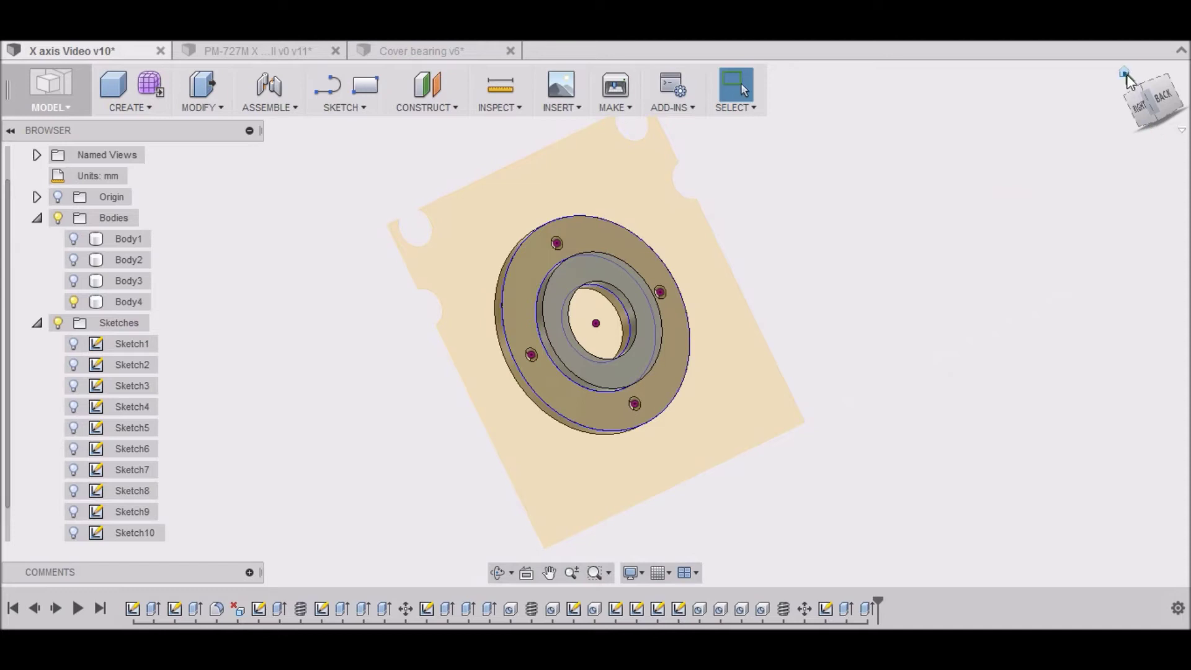
left_click(1125, 73)
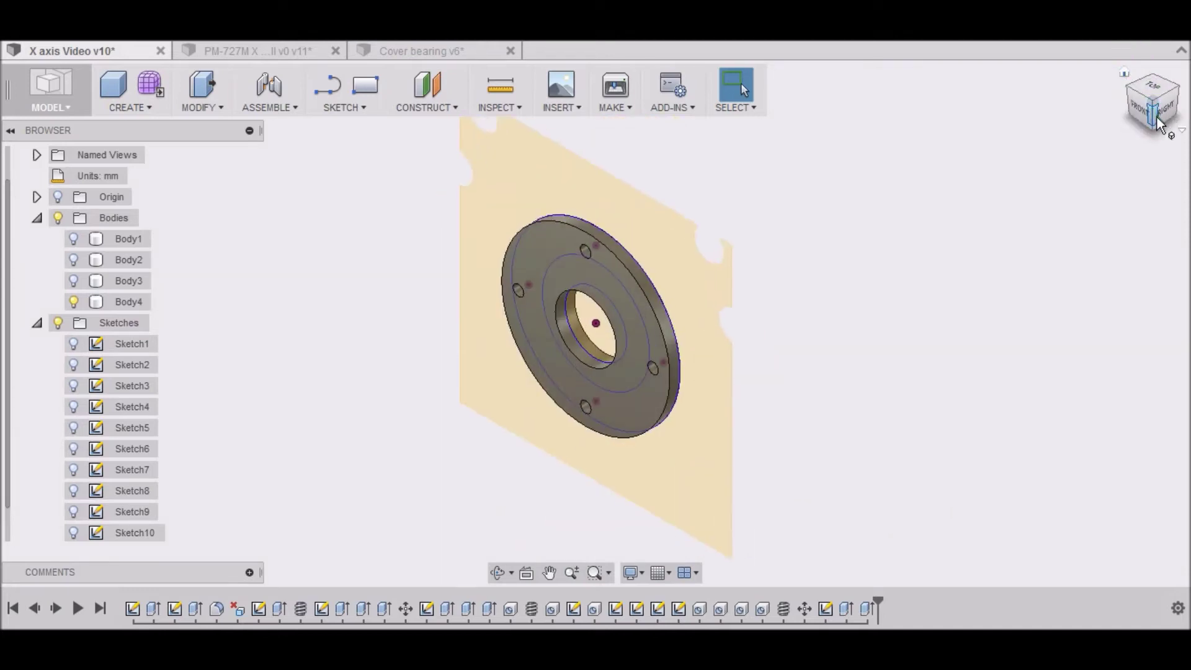
mouse_move(1157, 123)
left_mouse_down()
mouse_move(1078, 101)
mouse_move(1036, 113)
left_mouse_up()
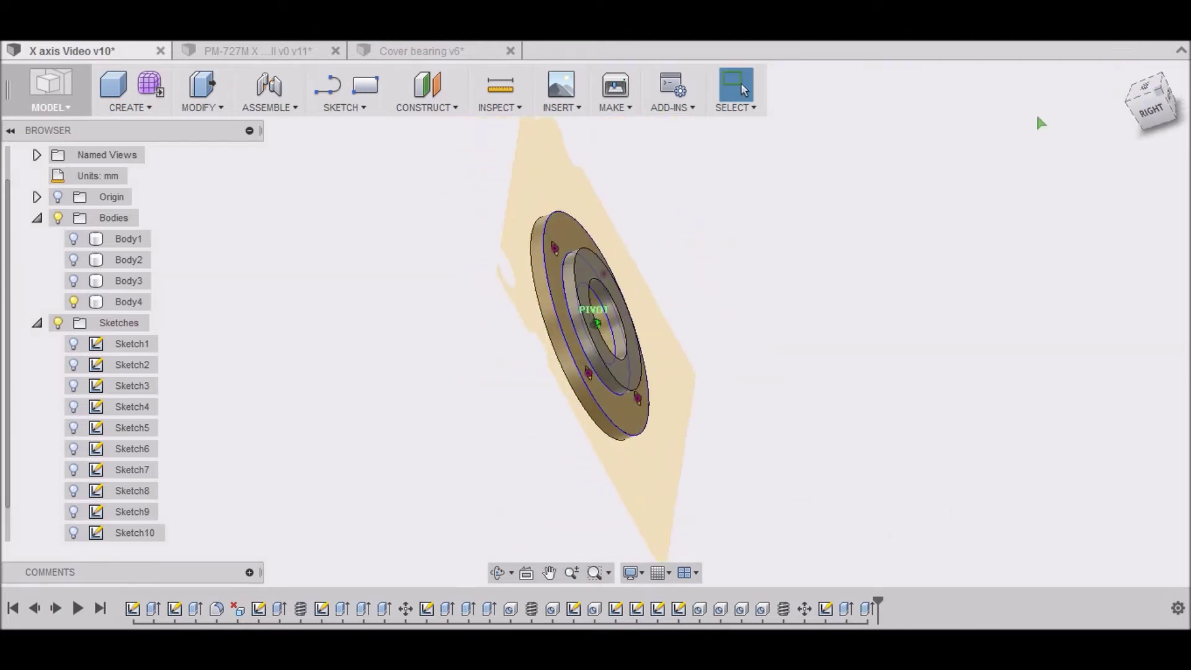
left_click(1130, 101)
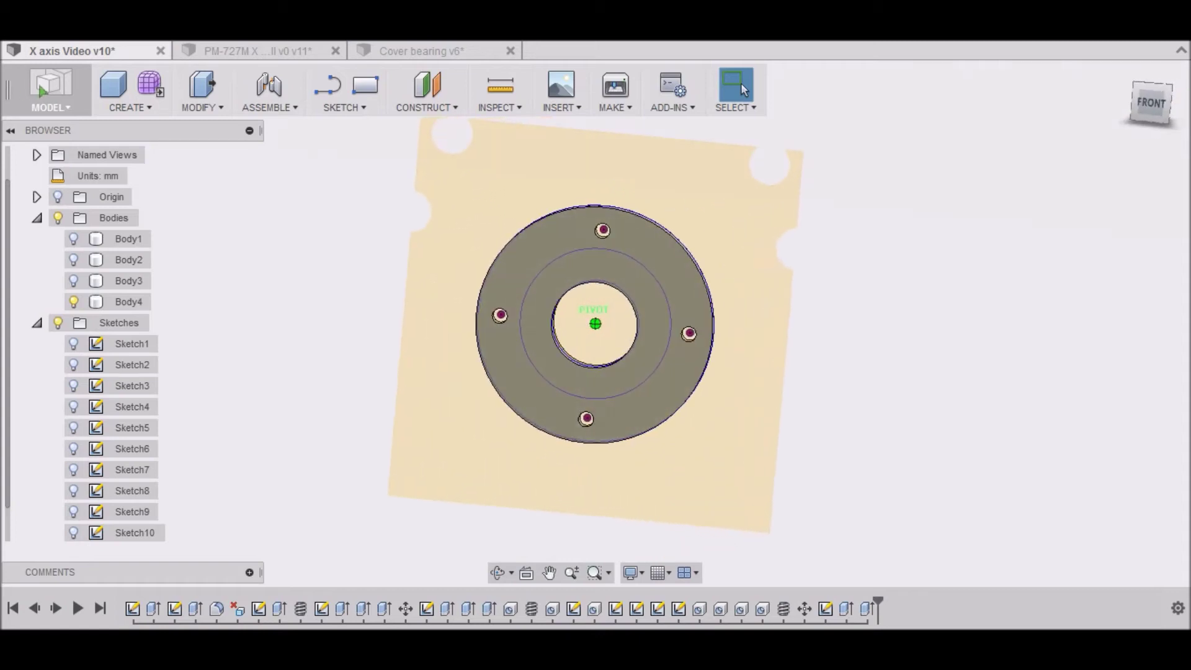
mouse_move(1138, 101)
left_mouse_down()
mouse_move(1022, 113)
mouse_move(1137, 106)
left_mouse_up()
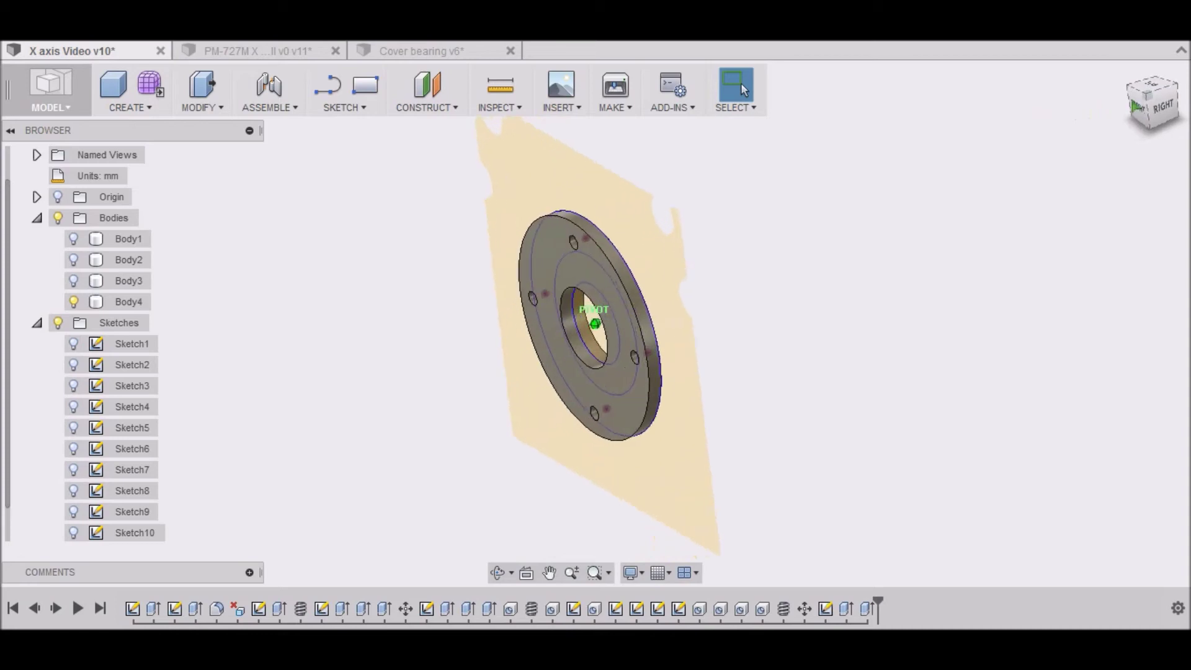
left_click(1136, 107)
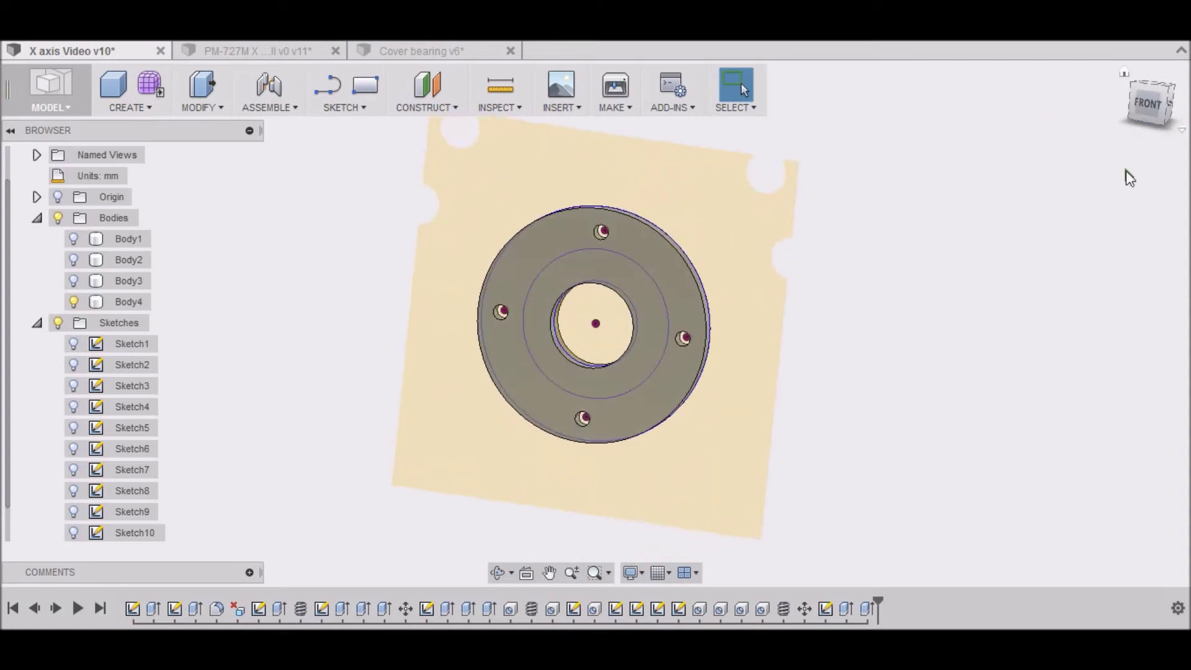
left_click(658, 258)
left_click(701, 299)
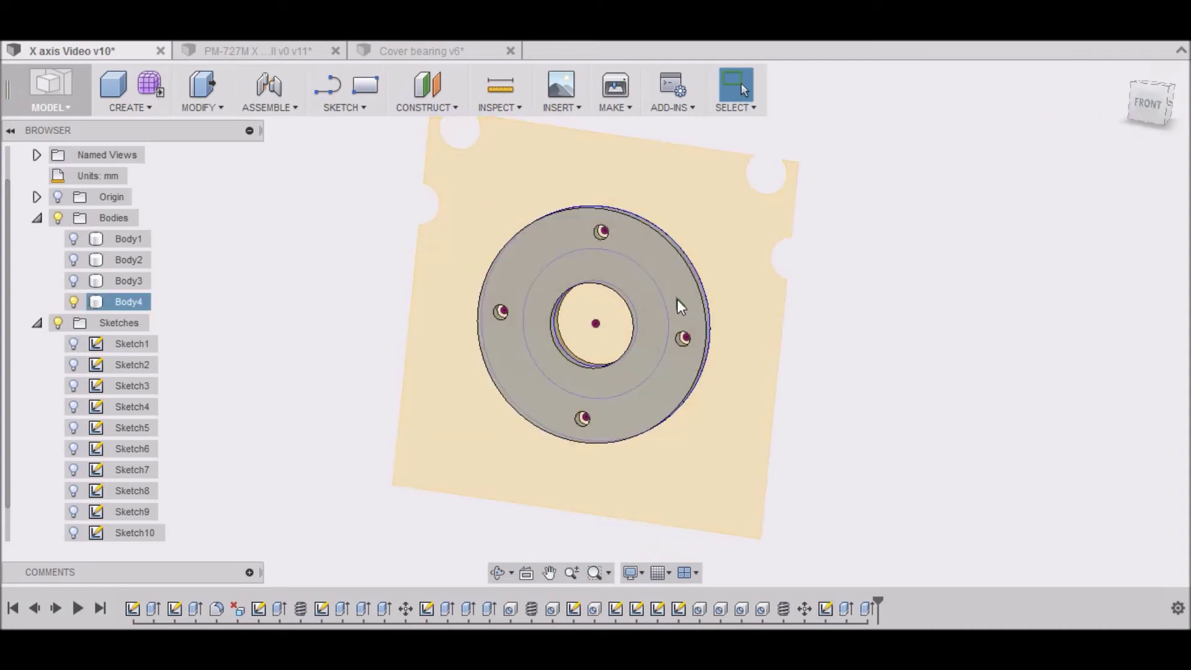
Step: Hide Sketch11 and all sketches so only the cover shows in the Home view
left_click(59, 325)
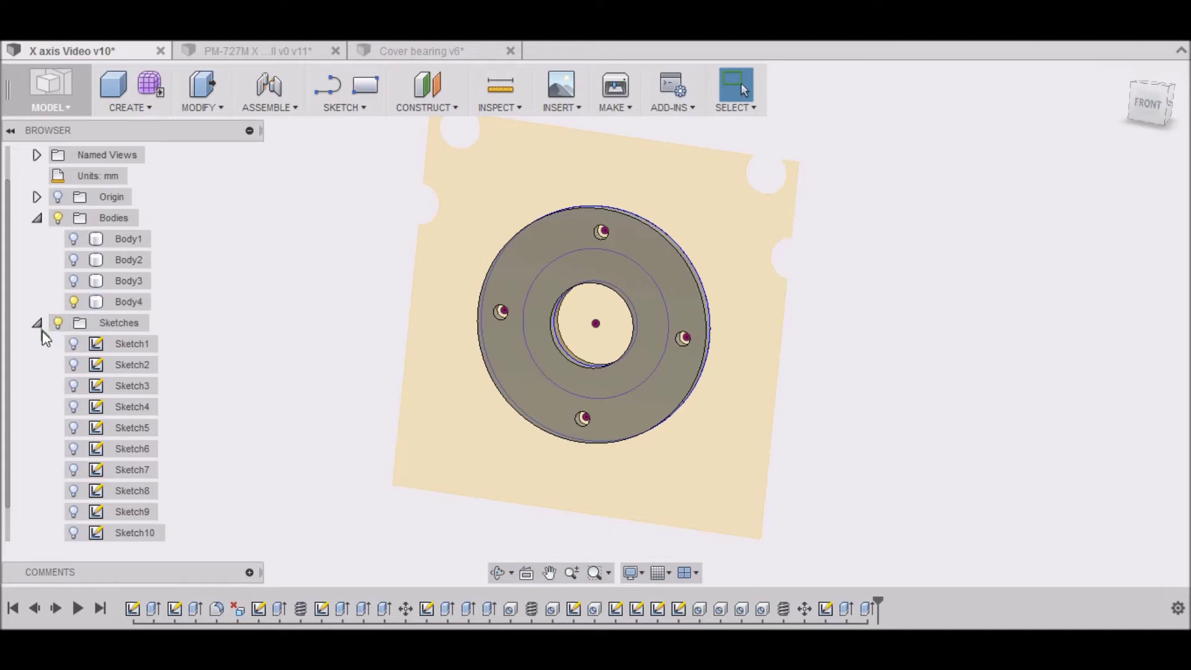
scroll(114, 437, "down", 1)
left_click(74, 533)
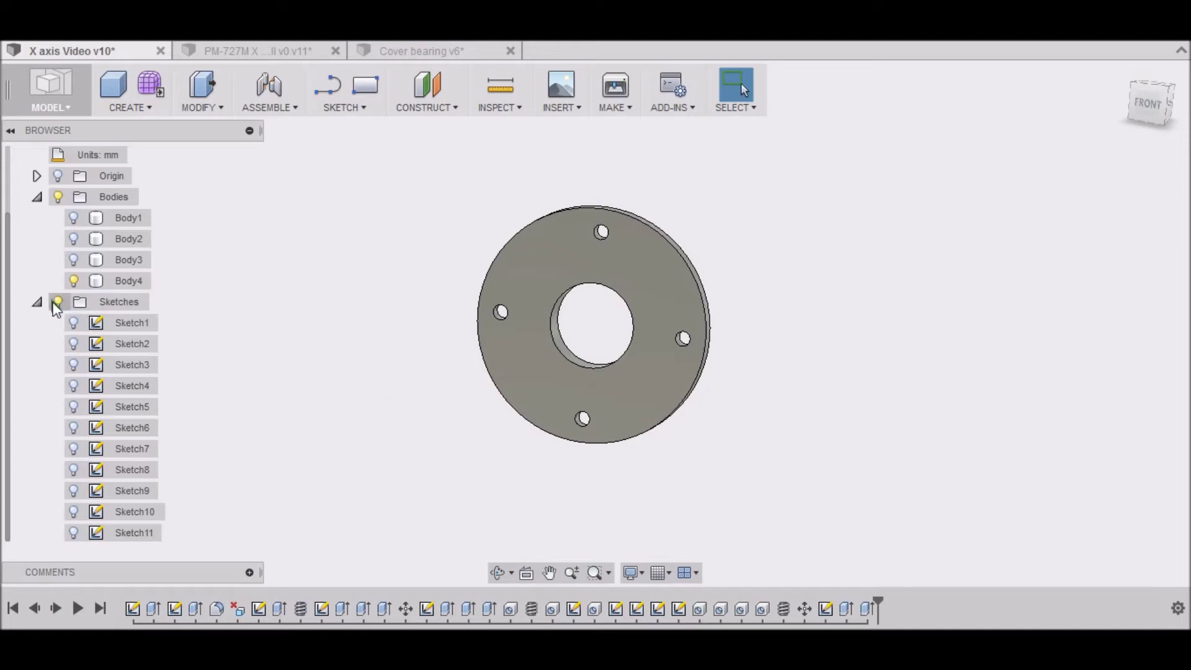
left_click(56, 303)
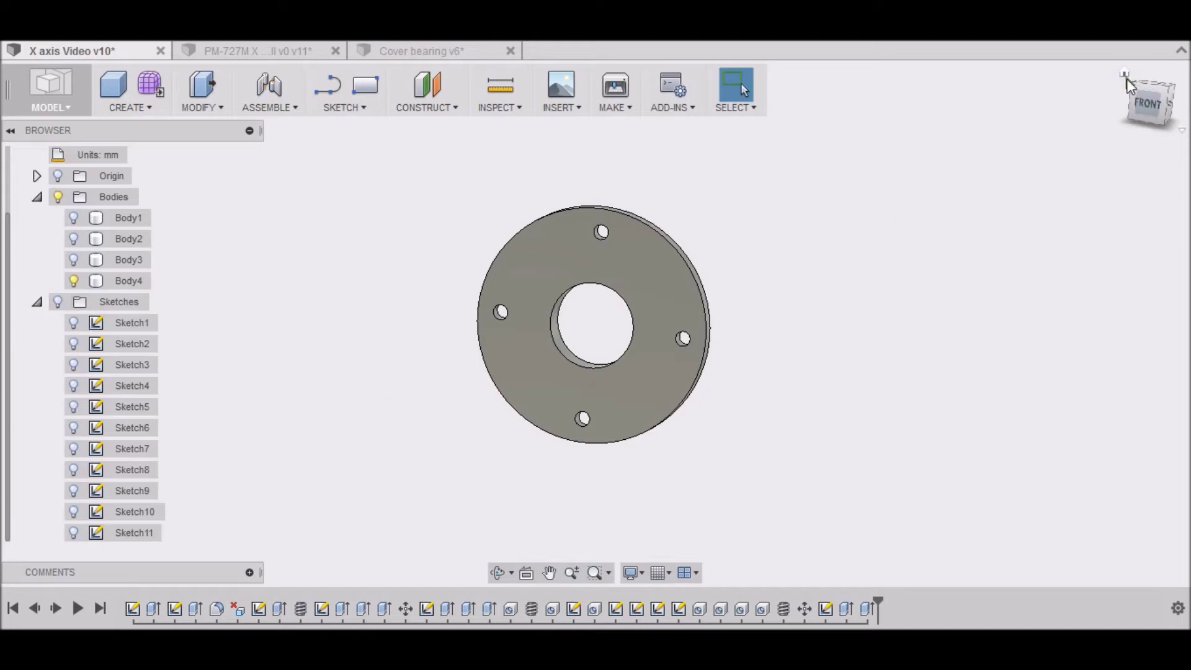
left_click(1124, 73)
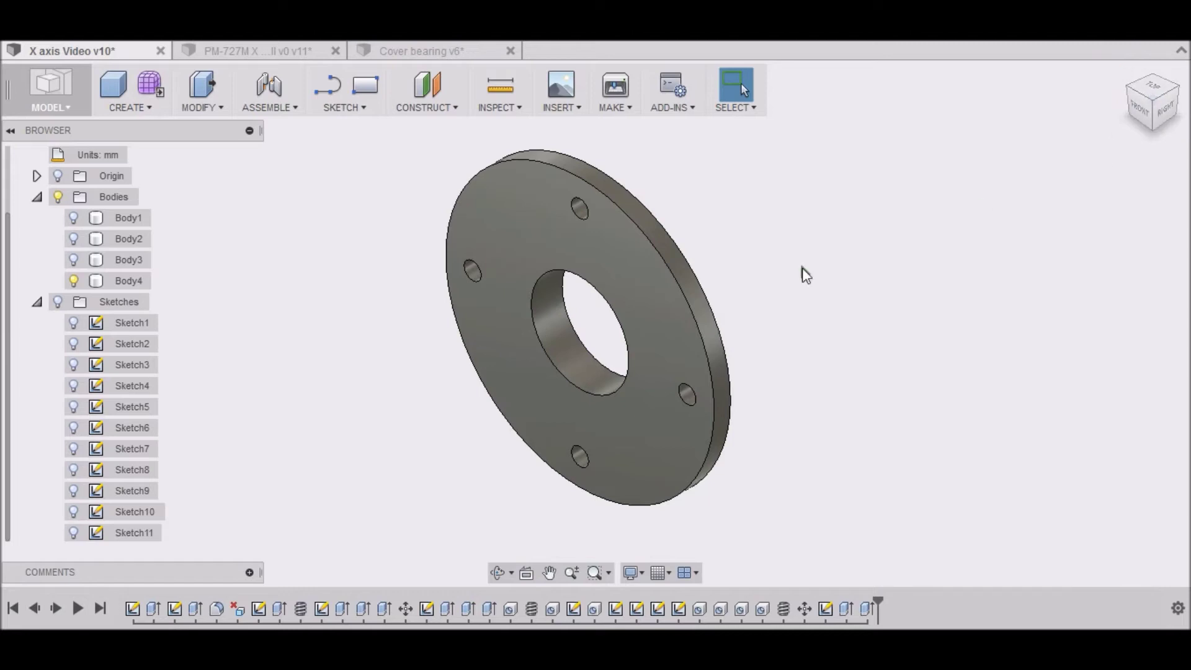
Step: Start a chamfer and pick the cover's outer and inner circular edges, three in total
scroll(738, 403, "up", 2)
scroll(741, 338, "down", 4)
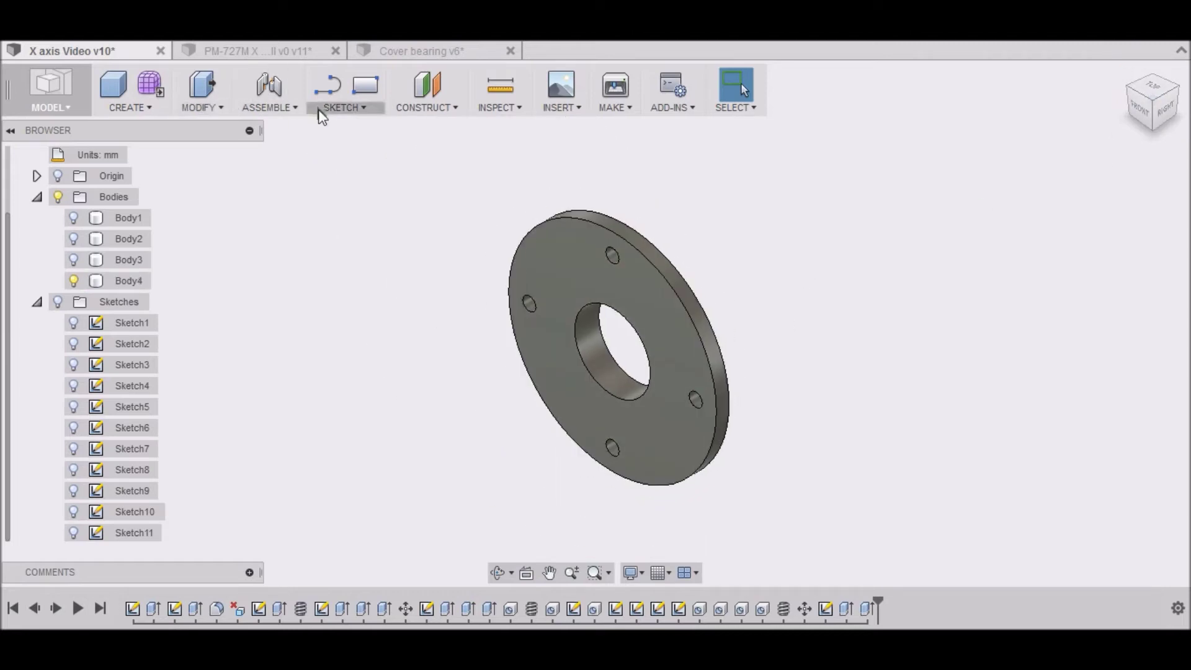
left_click(221, 106)
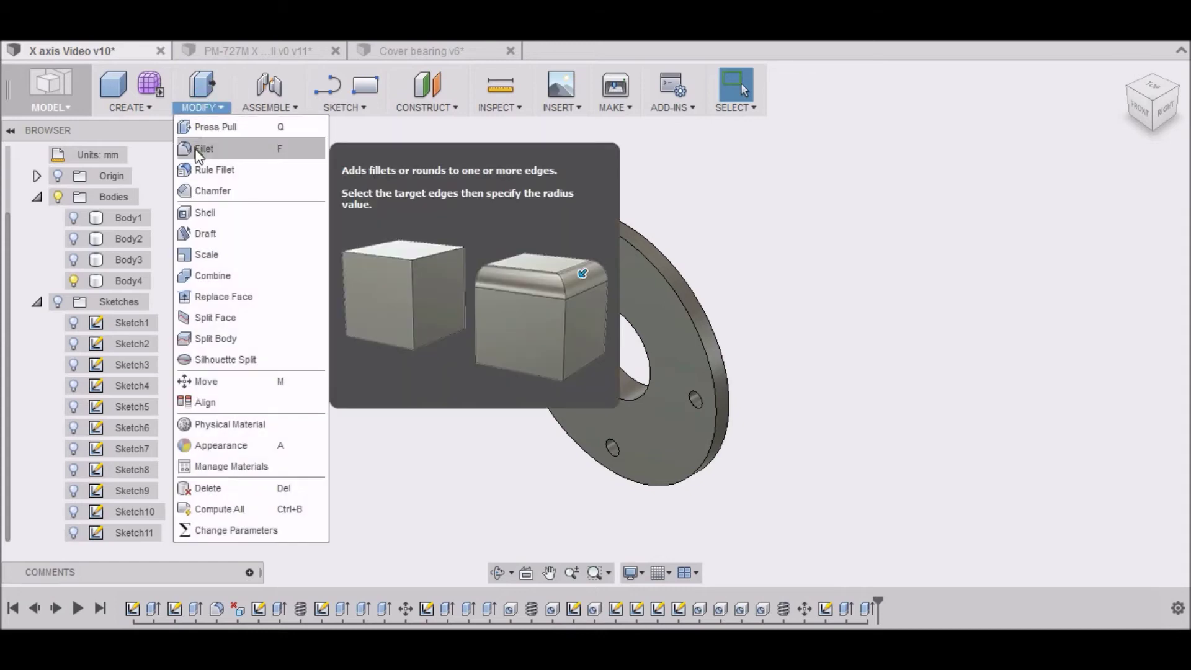
left_click(199, 190)
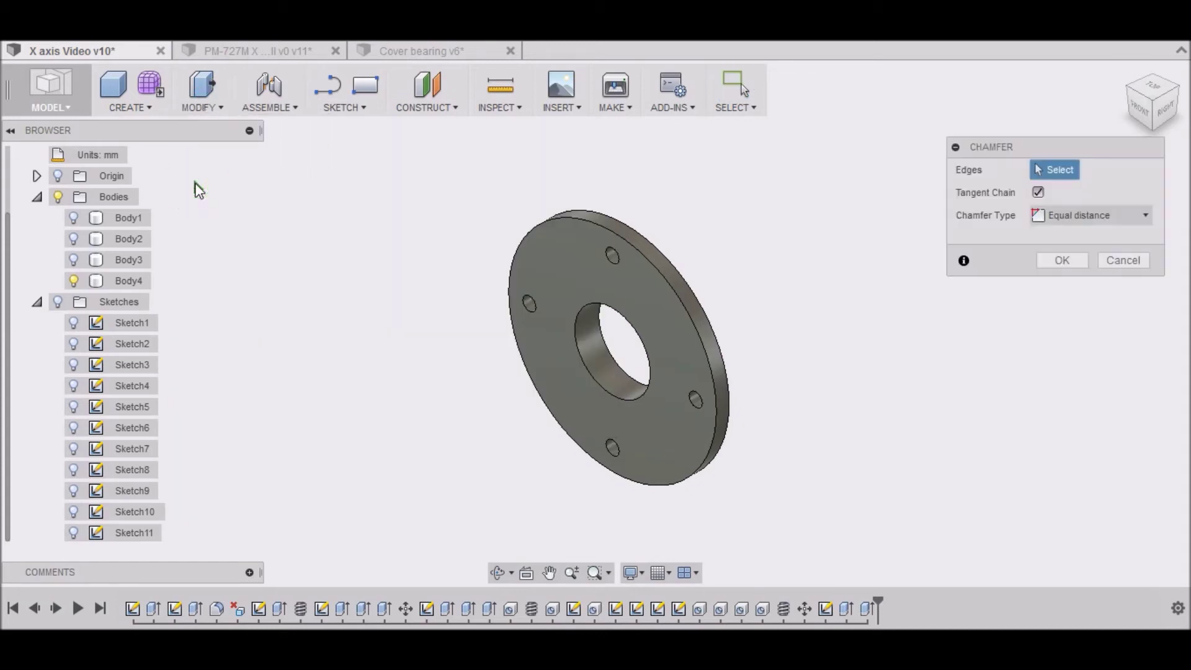
left_click(644, 254)
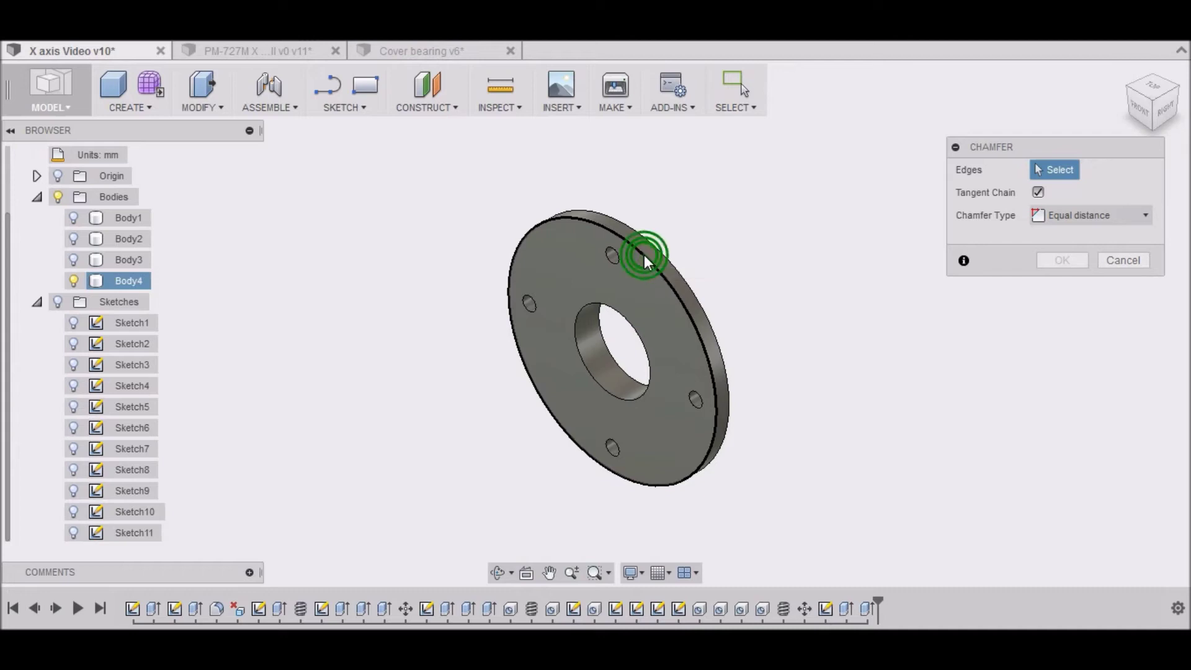
left_click(1158, 106)
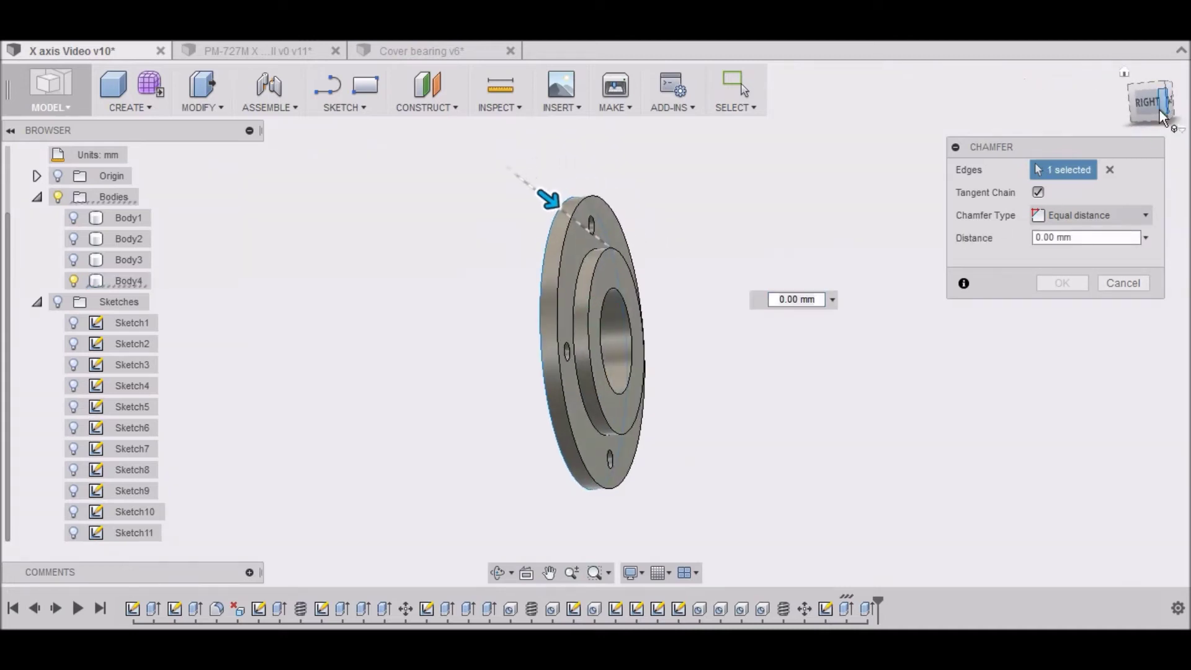
left_click(597, 270)
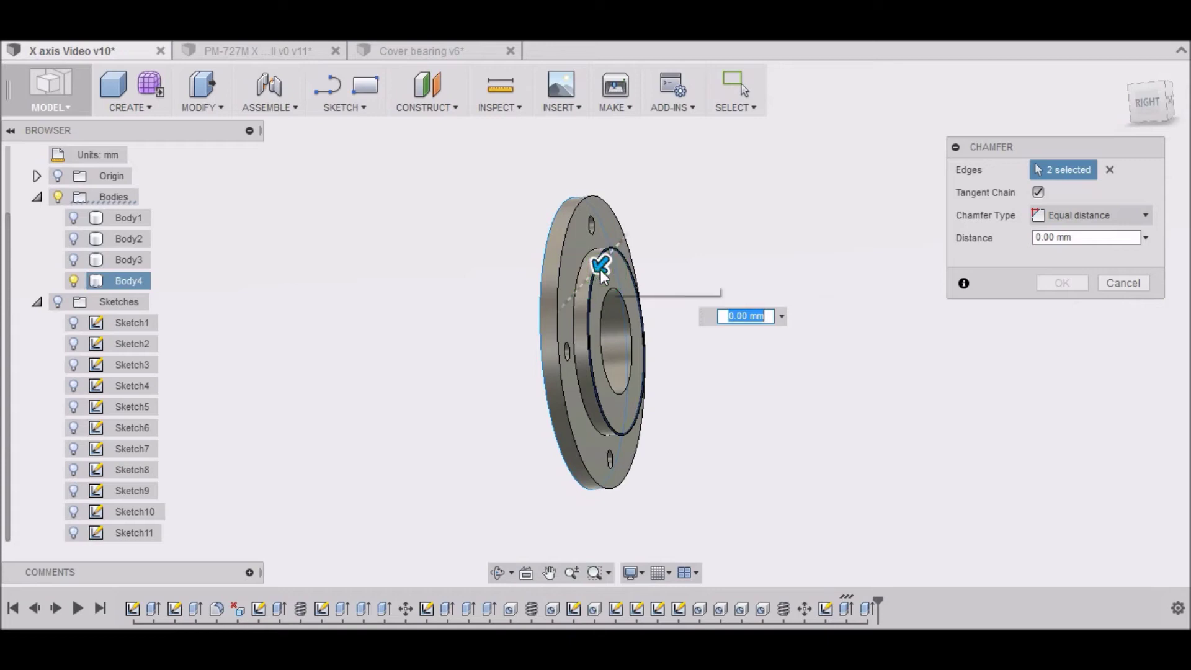
left_click(564, 245)
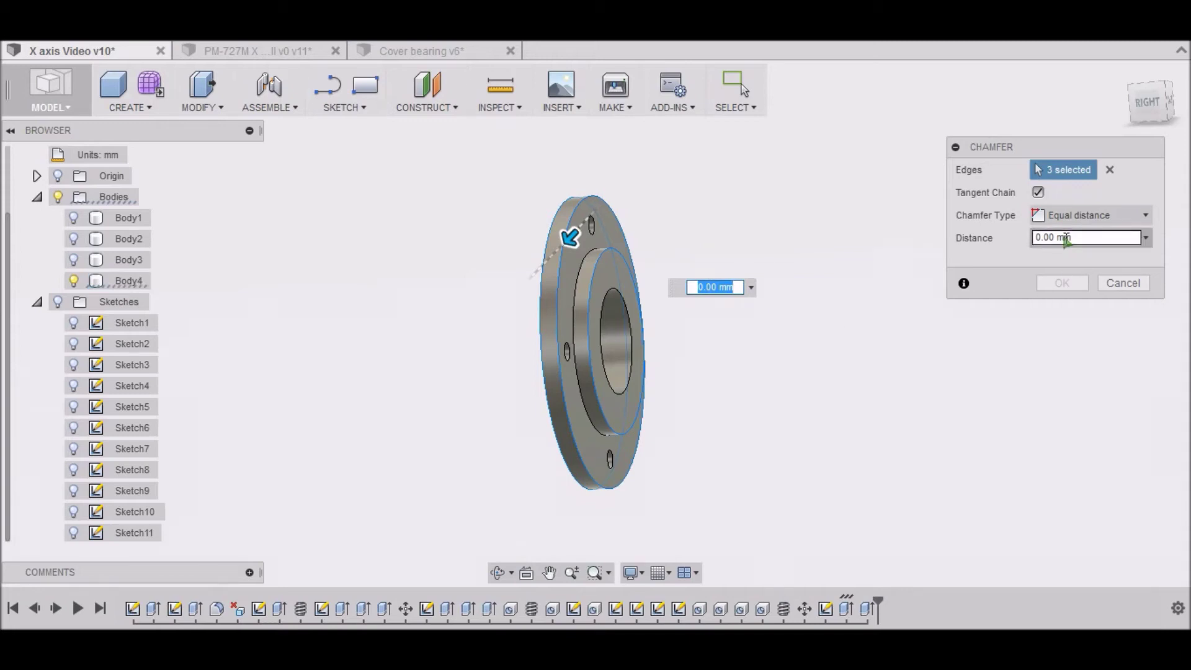
left_click_drag(1057, 238, 1041, 240)
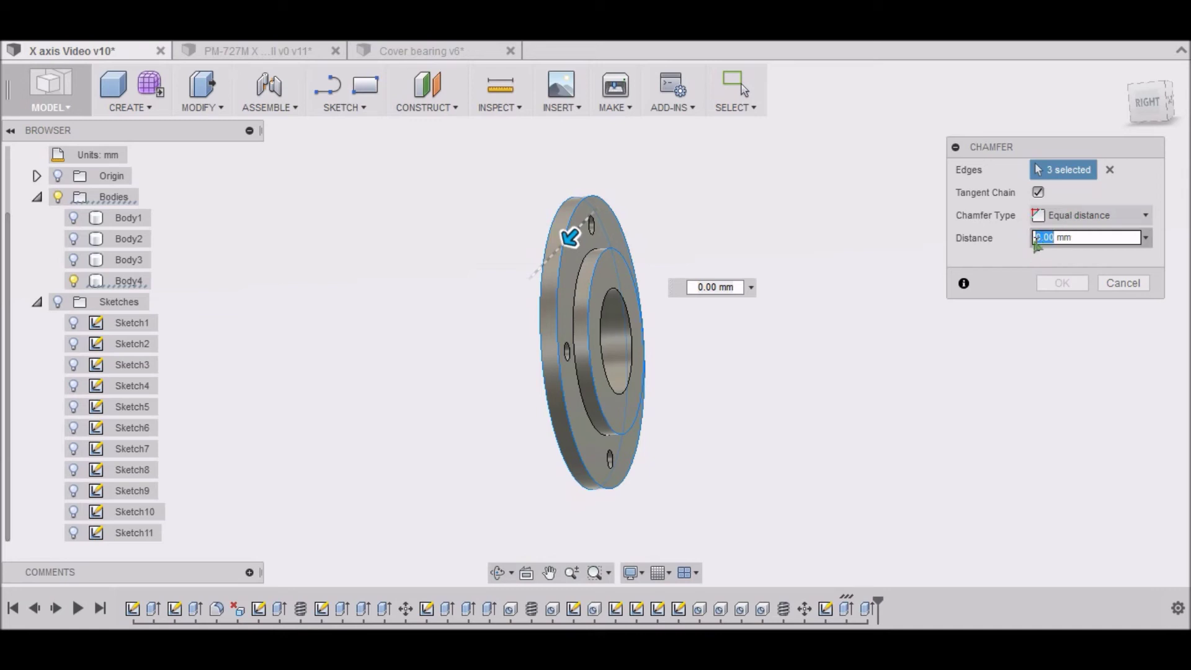
Step: Set the chamfer distance on the three edges to 0.5 mm
type("3")
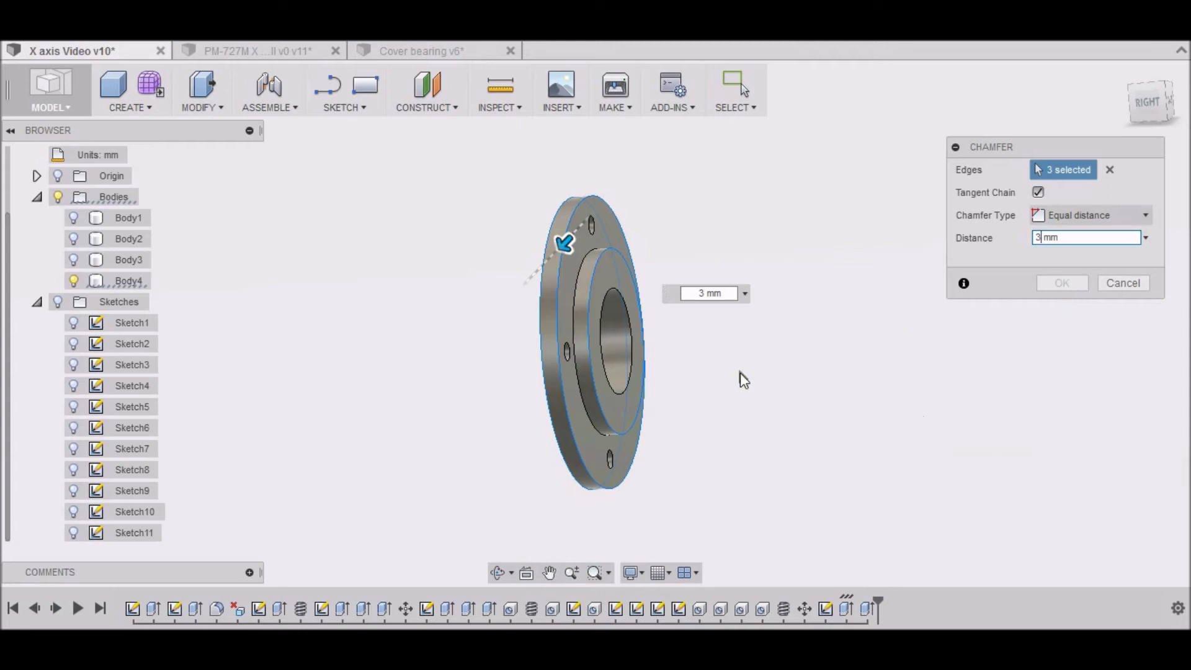
scroll(535, 320, "up", 2)
scroll(535, 320, "up", 1)
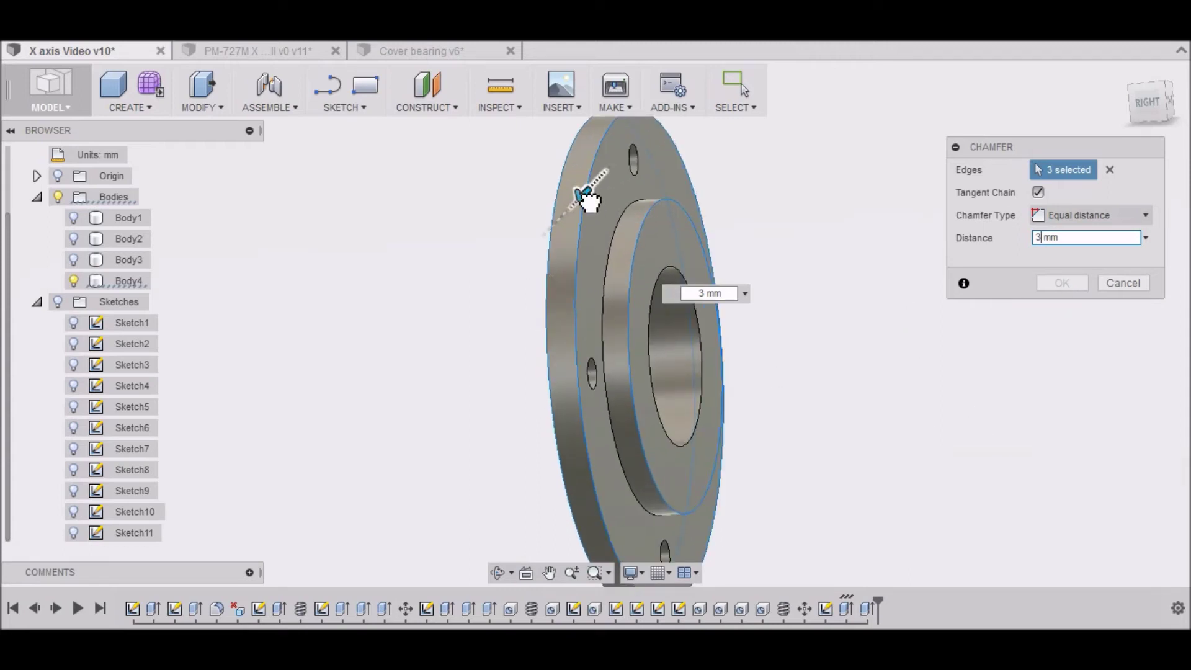
mouse_move(585, 194)
left_mouse_down()
mouse_move(573, 214)
mouse_move(596, 187)
mouse_move(605, 197)
left_mouse_up()
left_click(1044, 239)
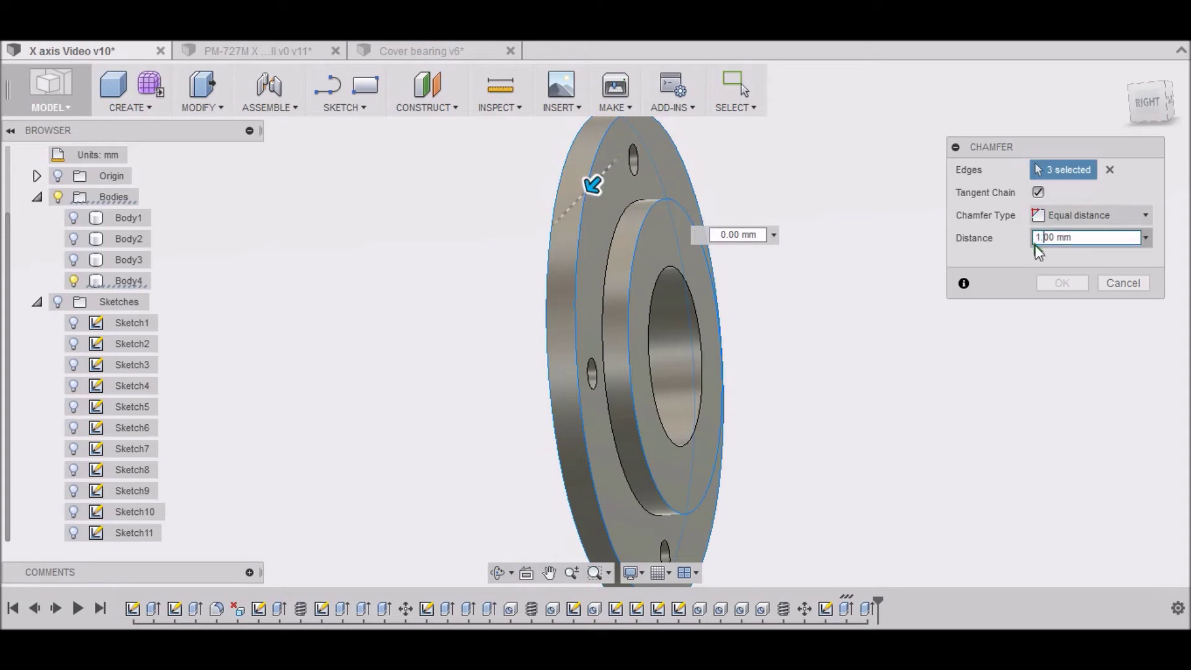
type("1")
left_click(1035, 242)
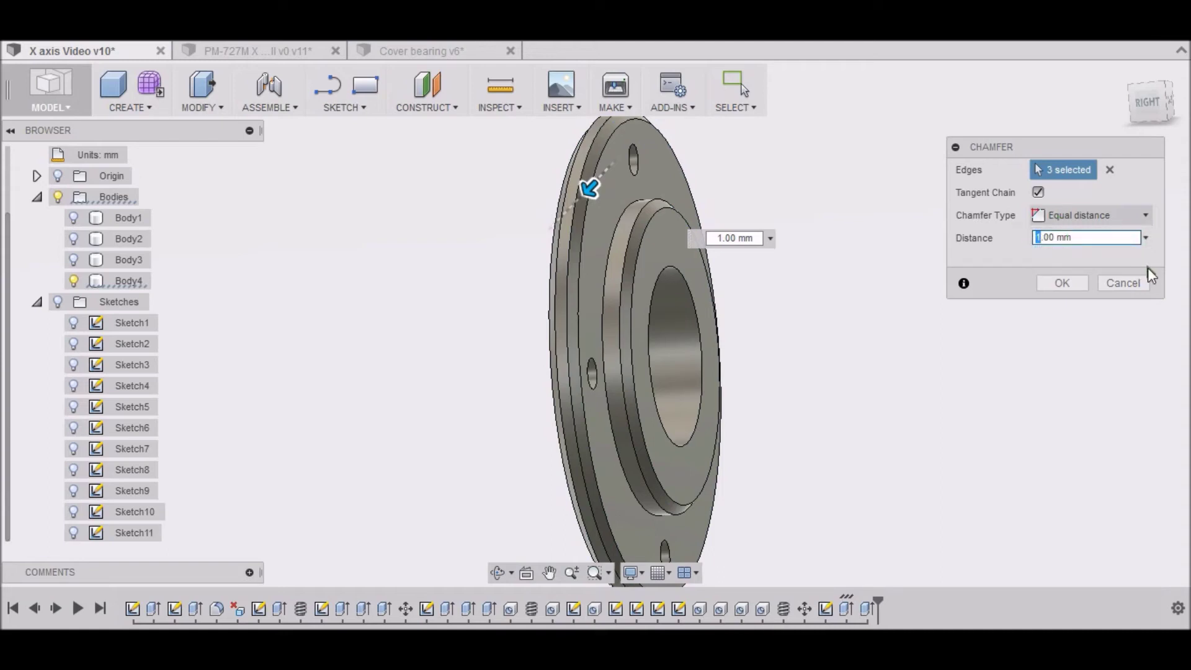
type("0")
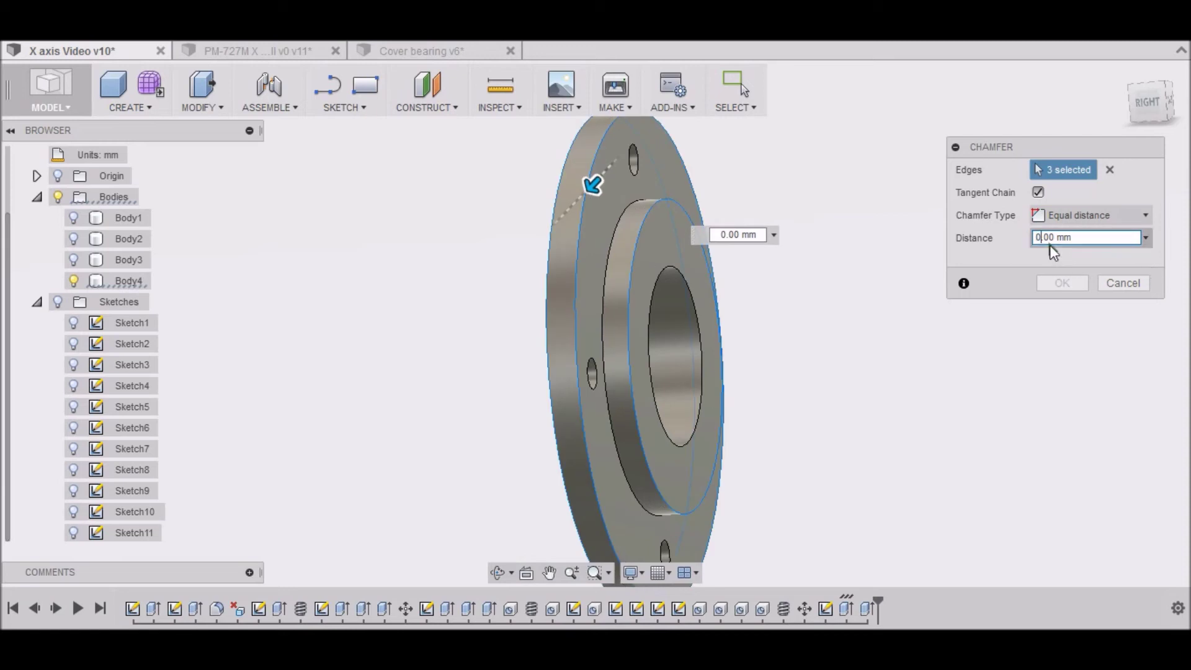
left_click(1054, 239)
left_click(1052, 239)
double_click(1052, 239)
Step: Check the chamfer from the Right view, return Home, and apply it
mouse_move(1164, 85)
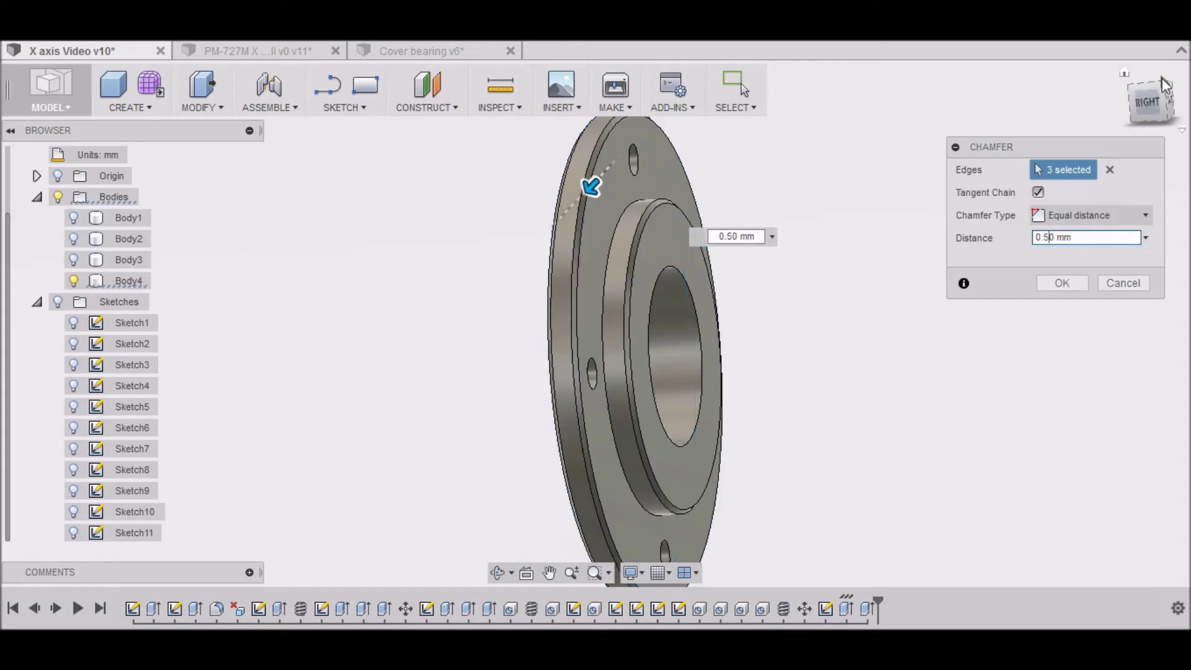
left_click(1145, 100)
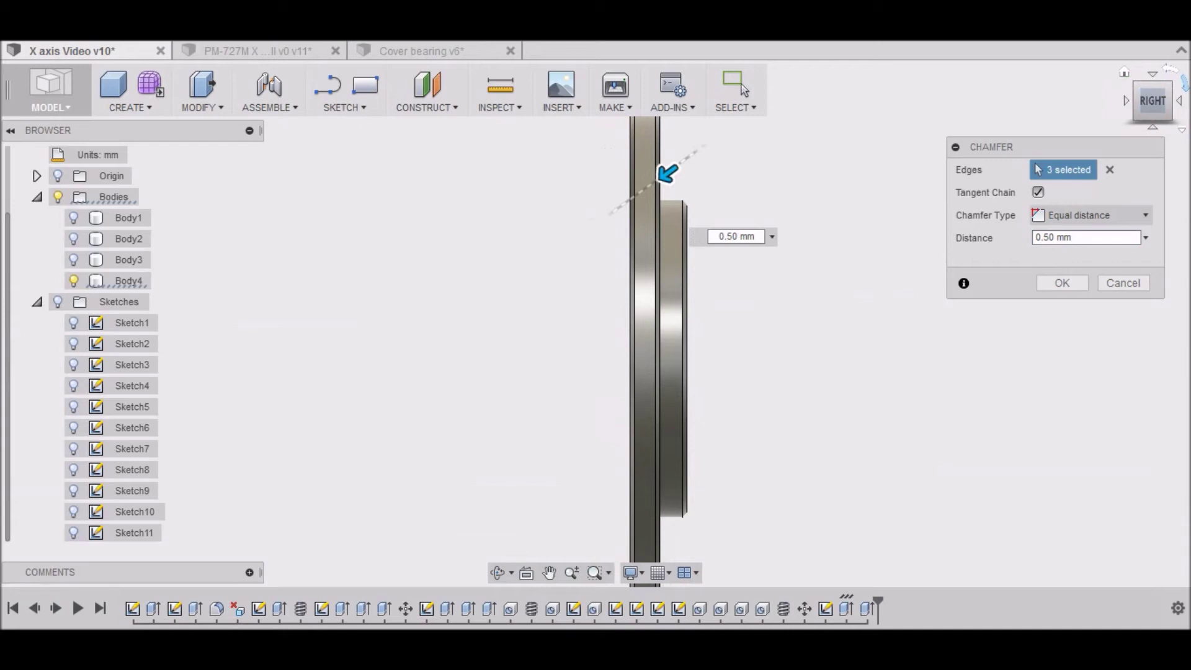
left_click(1146, 101)
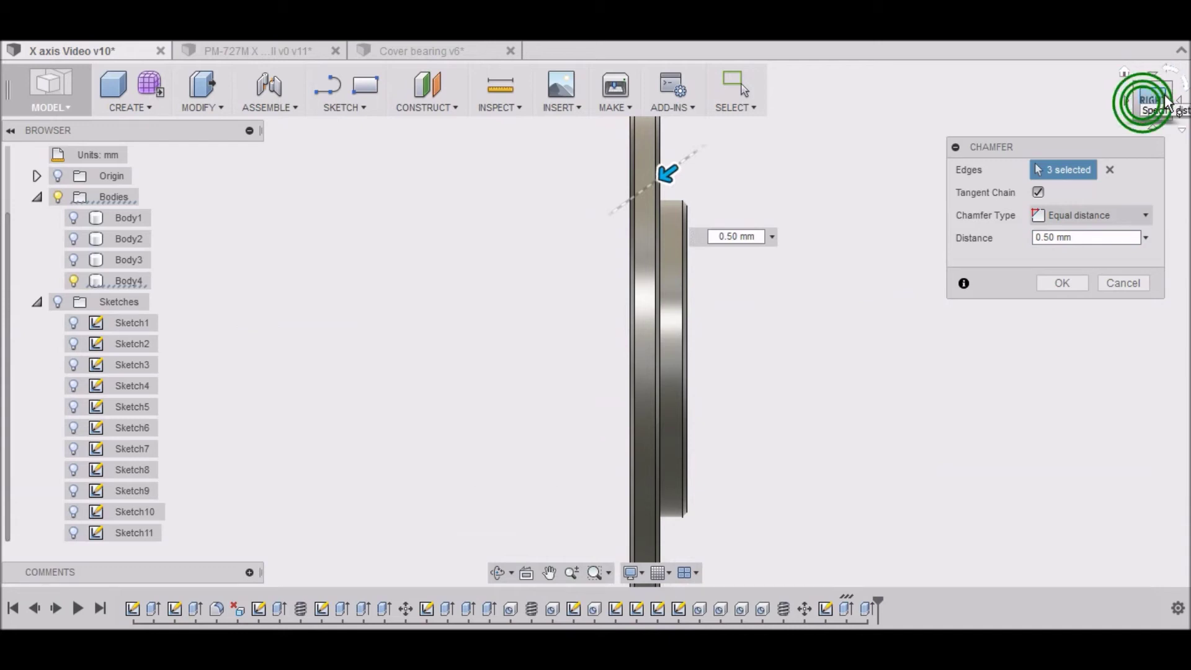
left_click(1123, 71)
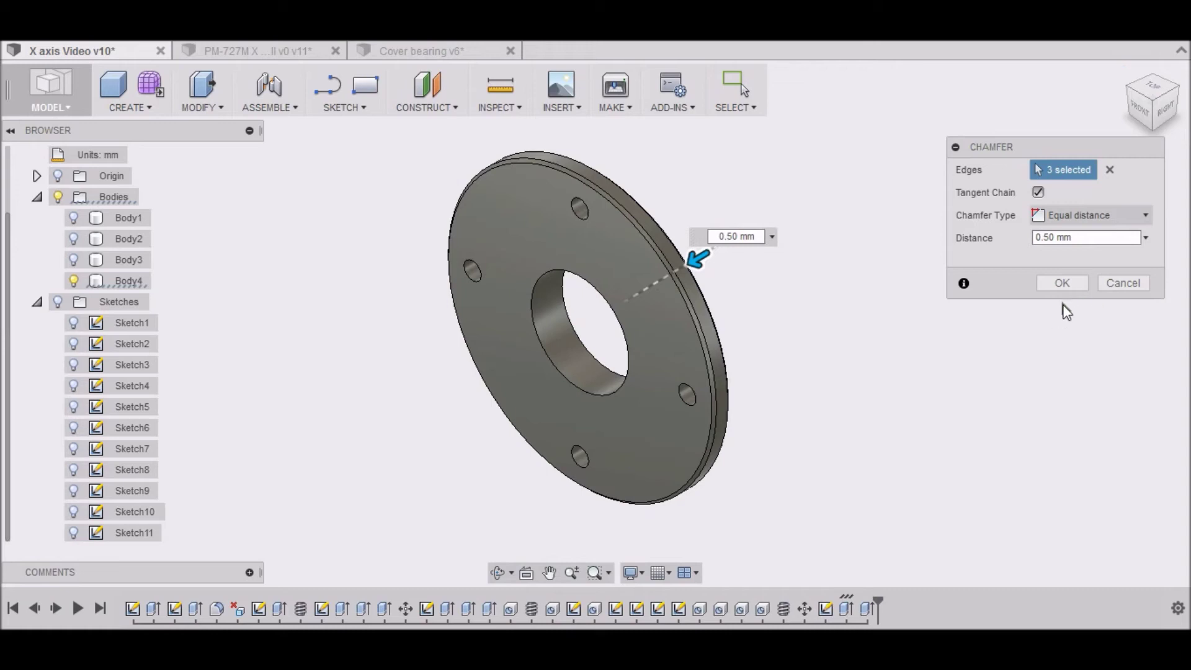
left_click(1062, 284)
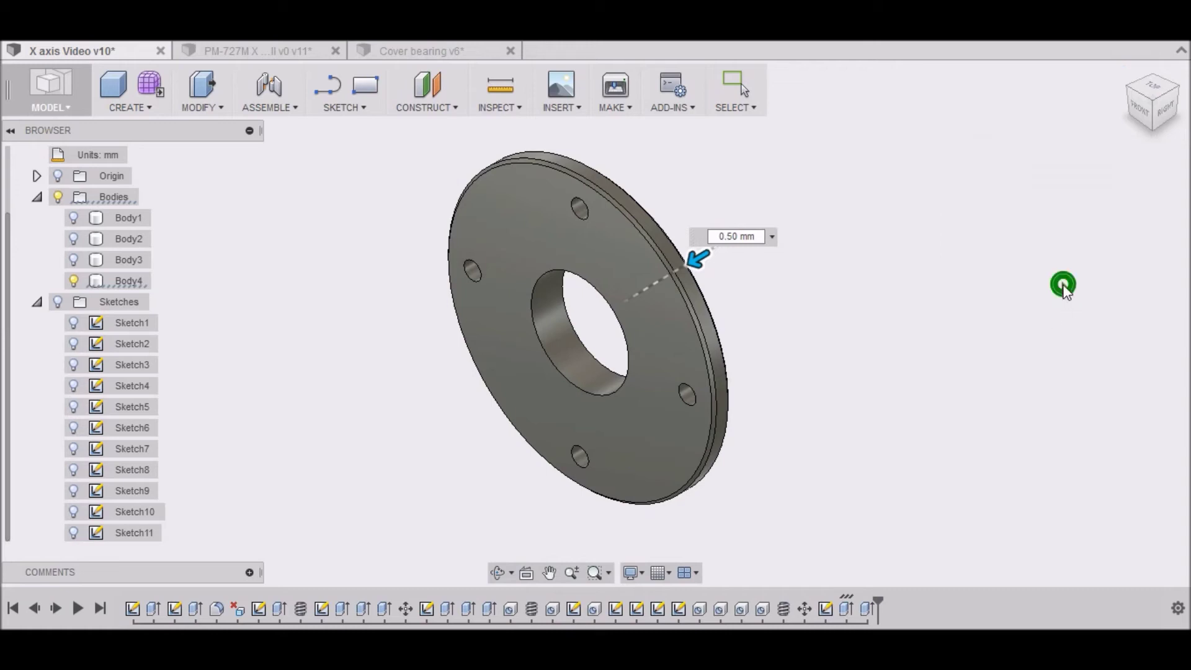
scroll(635, 399, "down", 3)
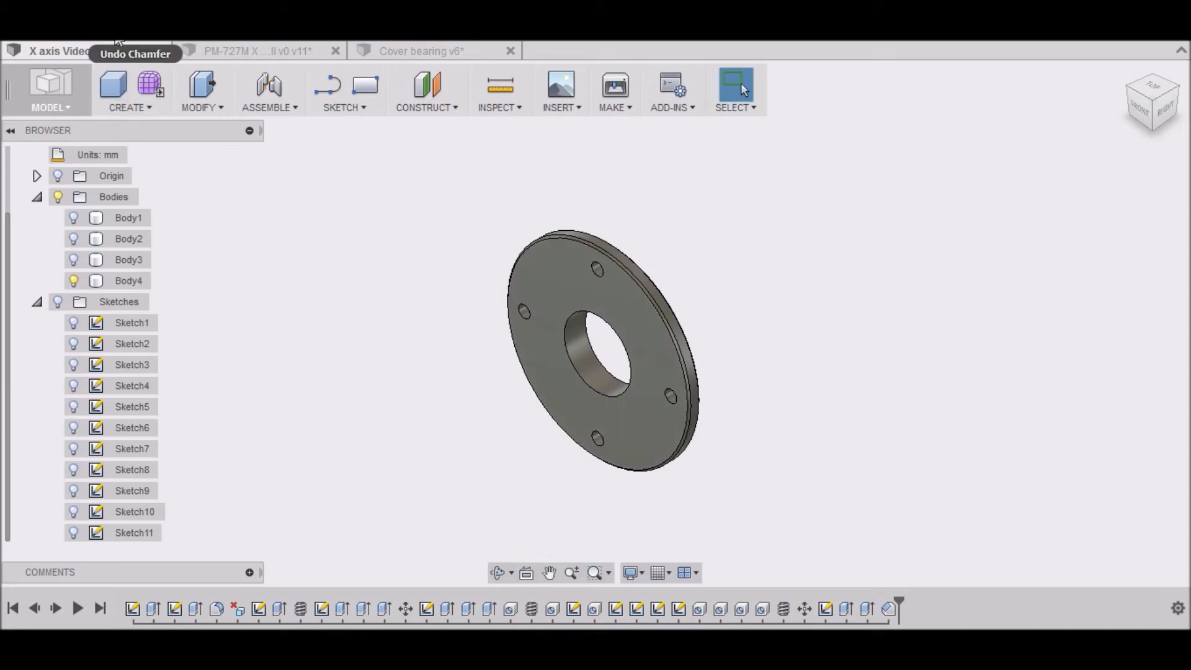
Step: Save the design as a User Saved version and show the bearing block housing again
key("ctrl+s")
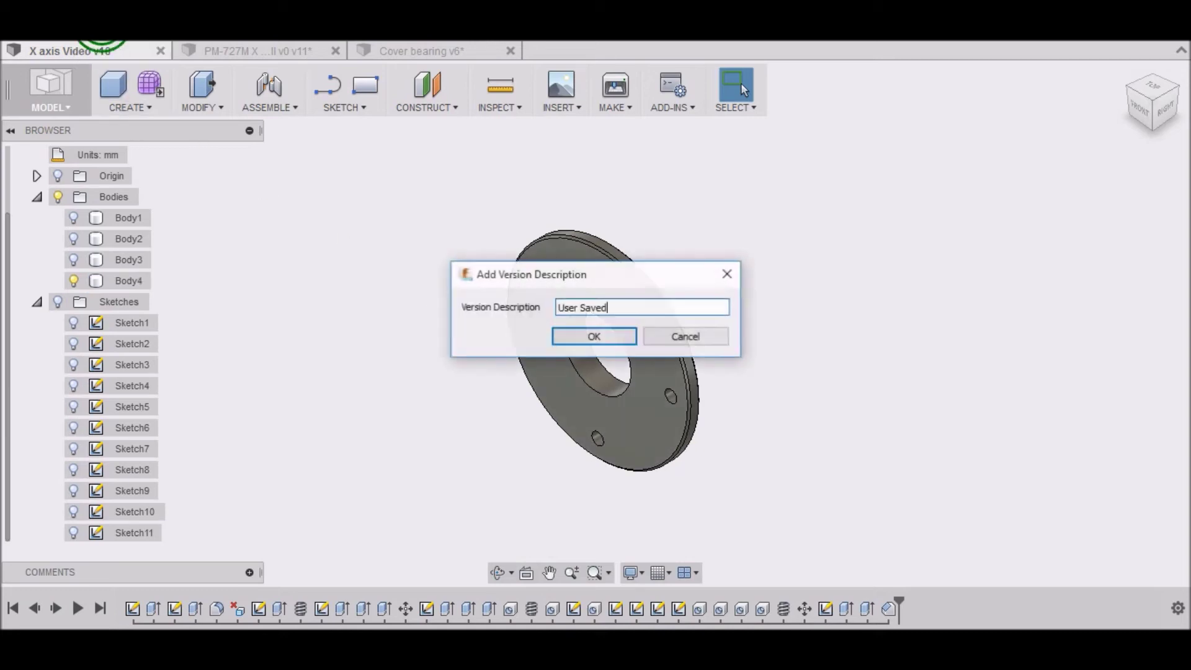
left_click(593, 336)
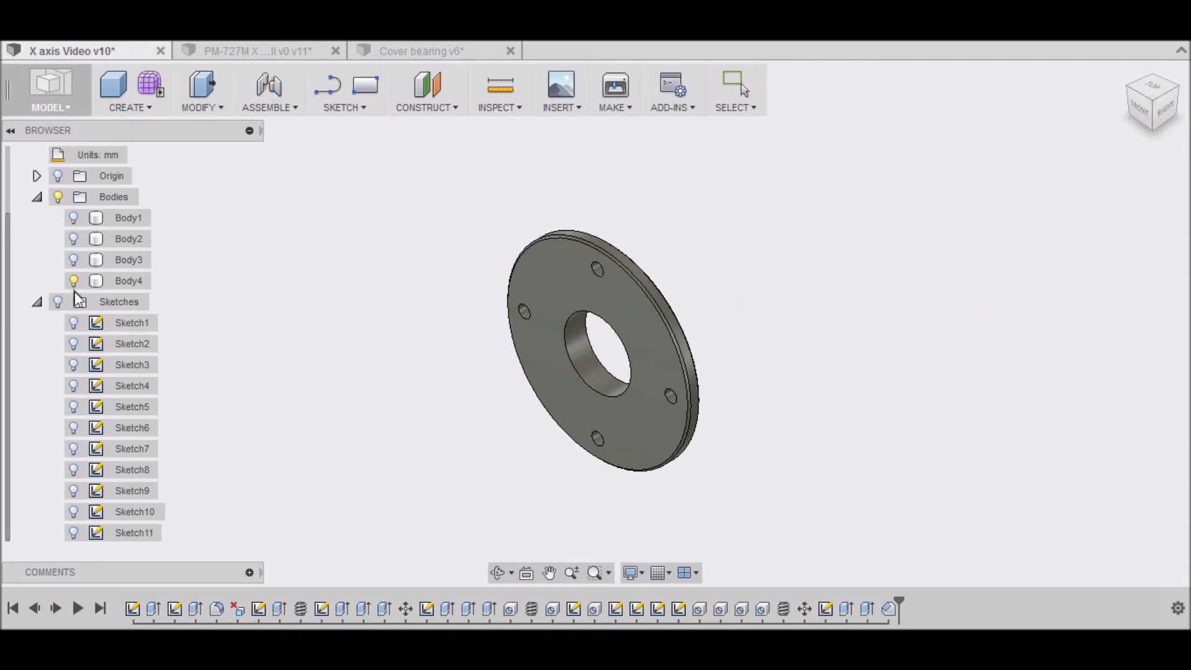
left_click(73, 260)
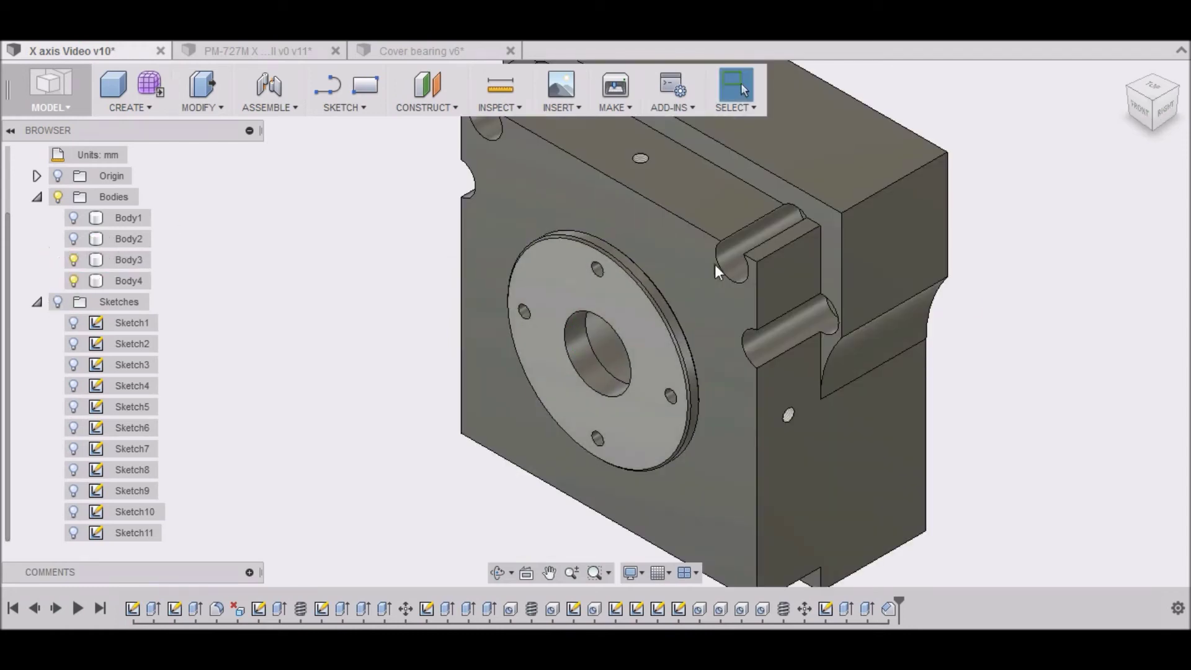
Step: Cycle the bearing block through front, home and isometric ViewCube views
left_click(1143, 112)
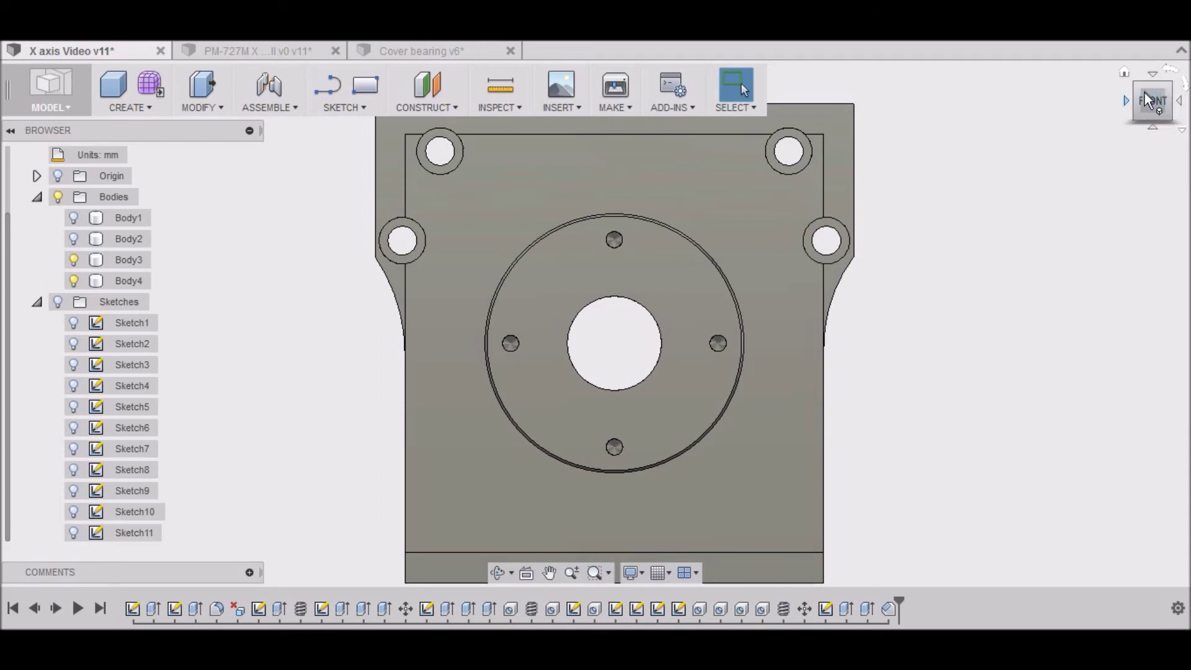
left_click(1124, 73)
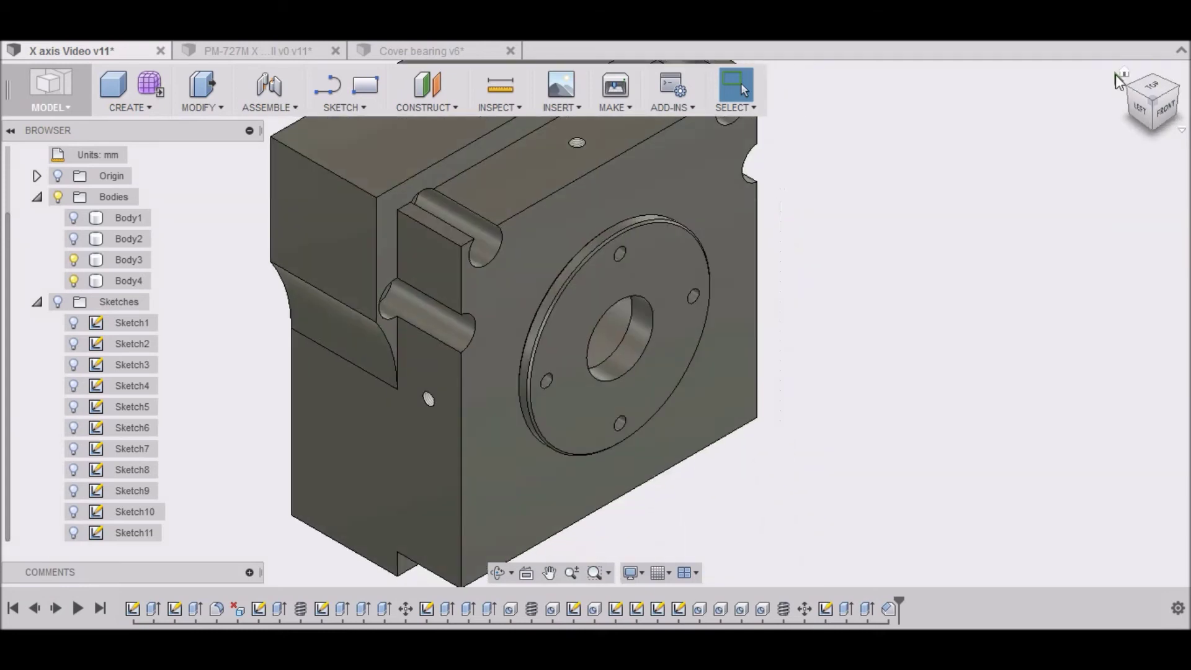
left_click(1124, 84)
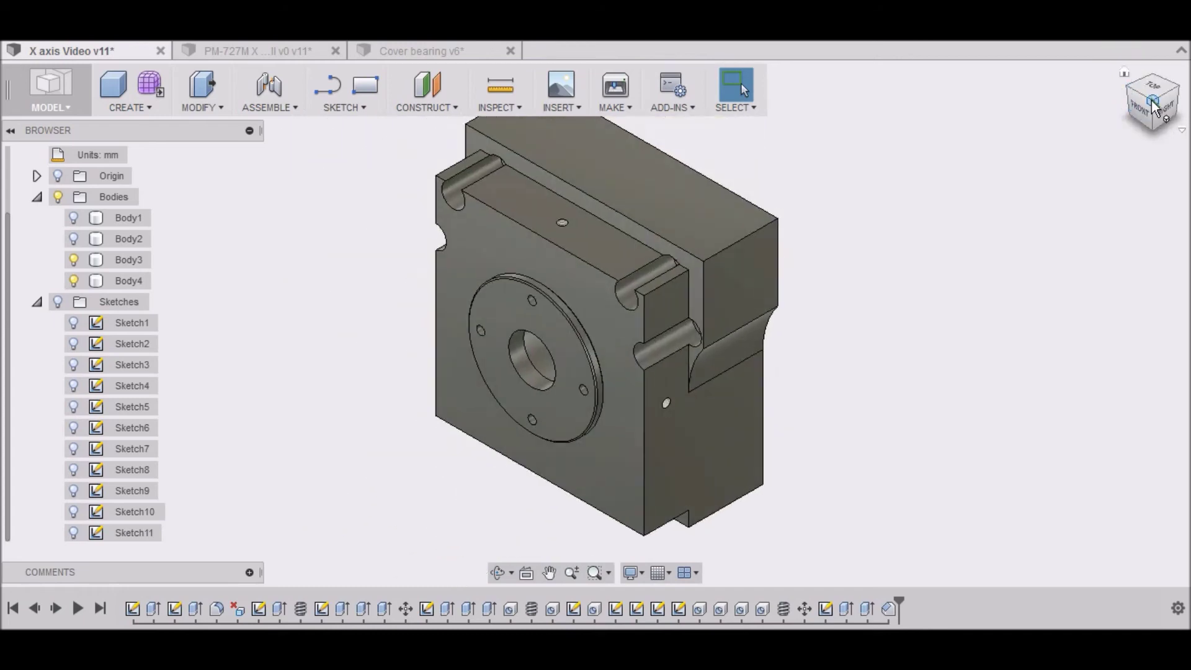
left_click(1143, 106)
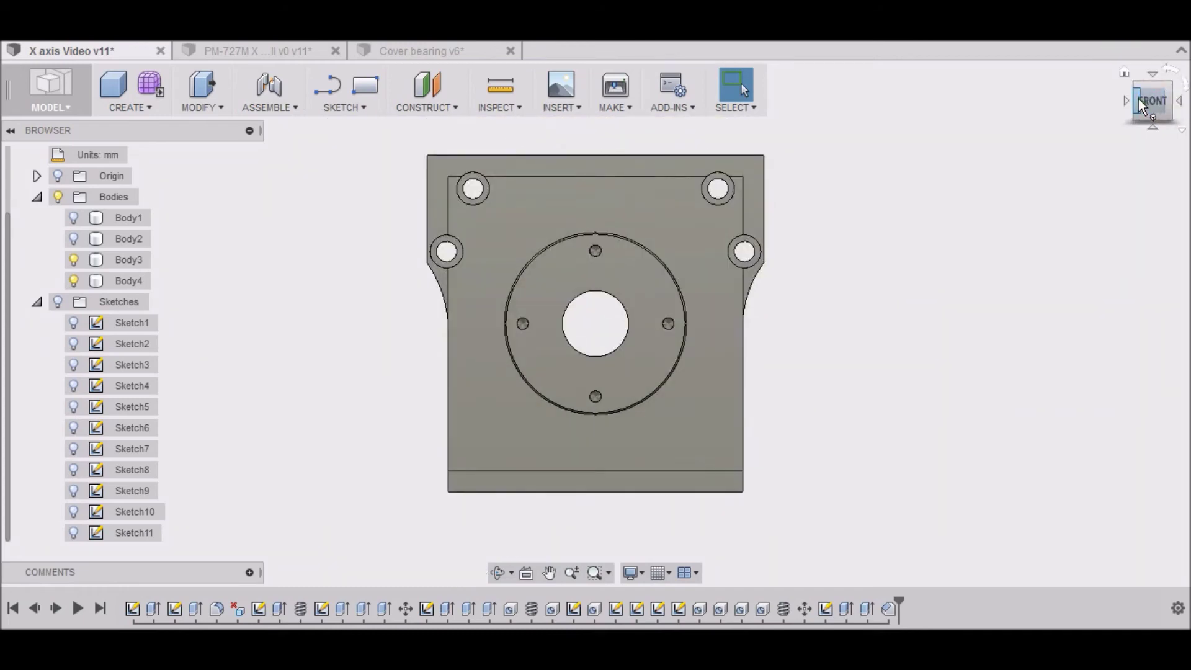
left_click(1146, 94)
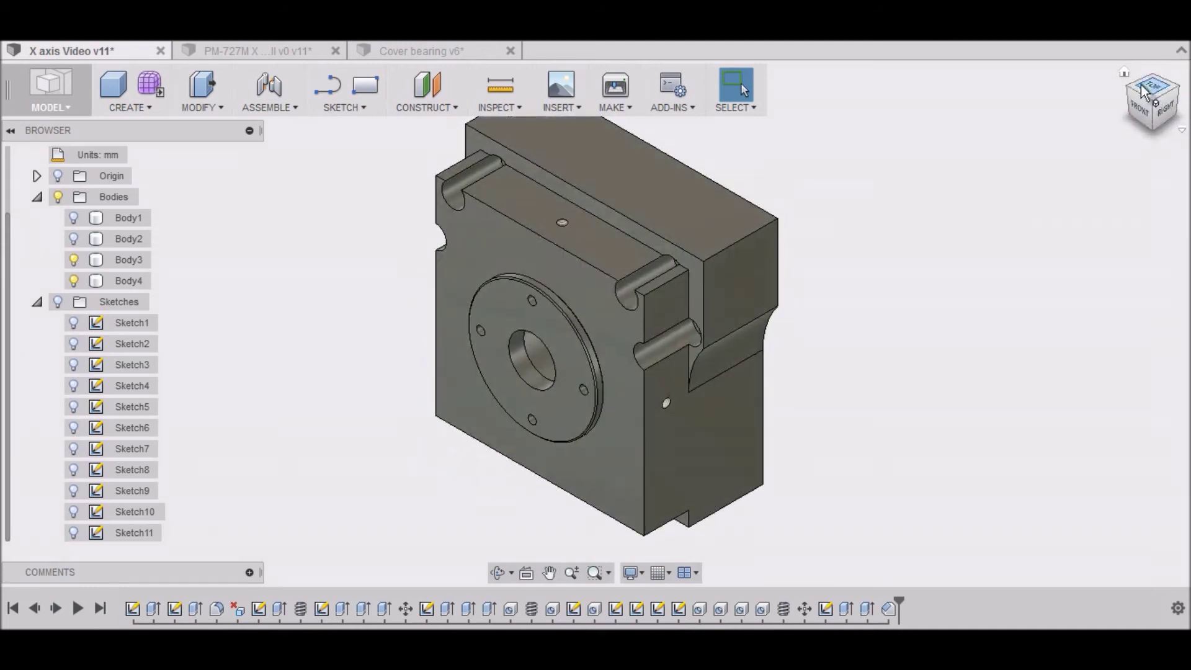
left_click(568, 330)
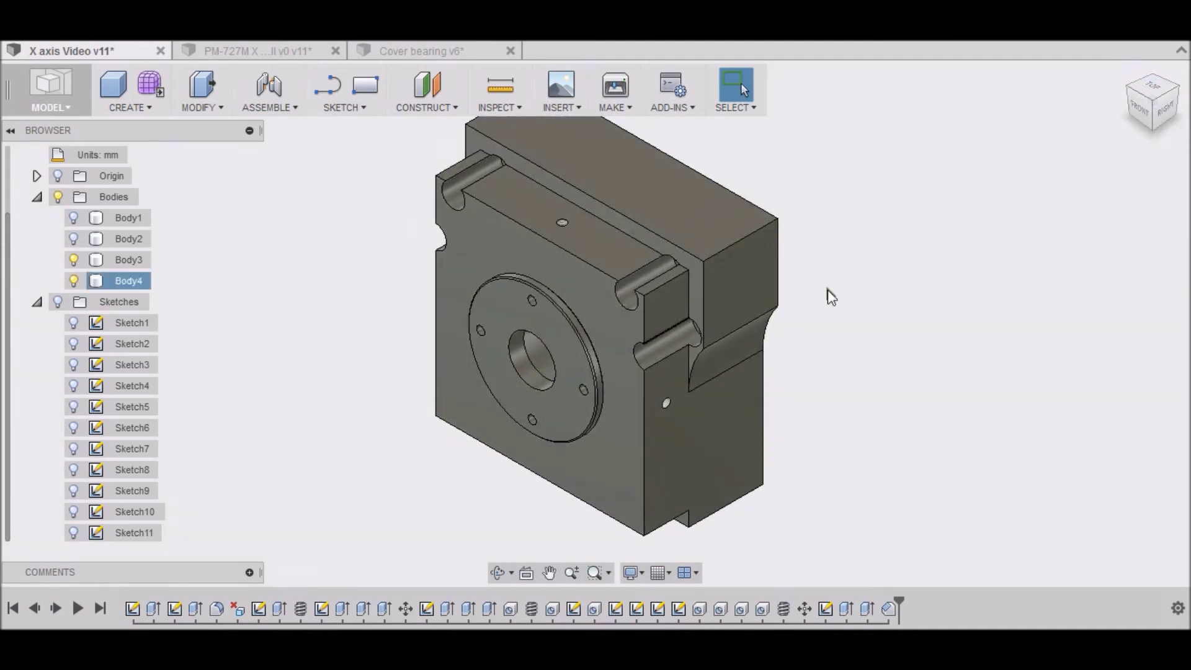
left_click(831, 297)
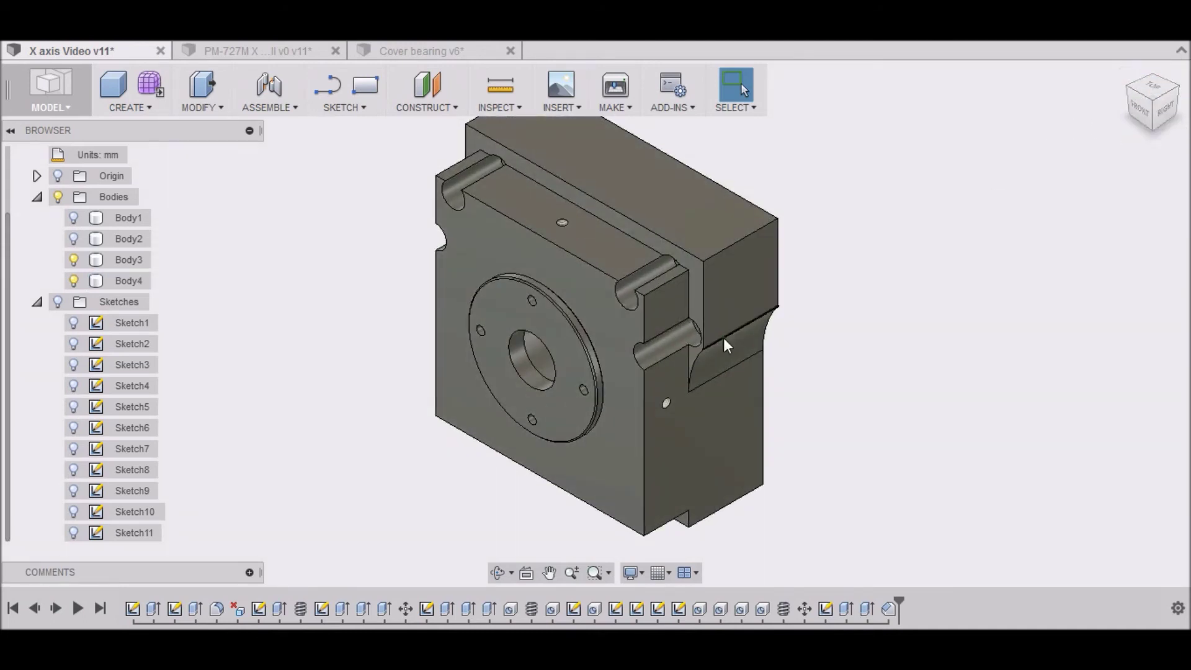
Step: Turn to the back view and zoom in on the rear plate's bore and mounting holes
left_click_drag(1155, 118, 1159, 120)
left_click(1158, 118)
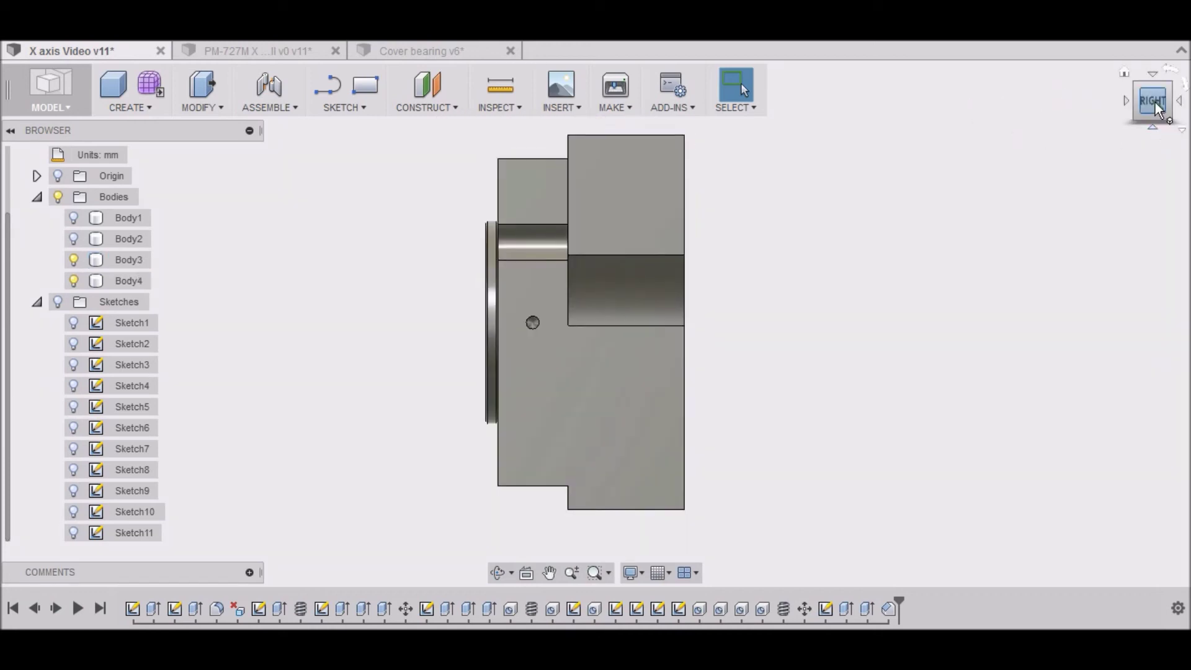
left_click_drag(1157, 110, 1145, 110)
left_click(1170, 92)
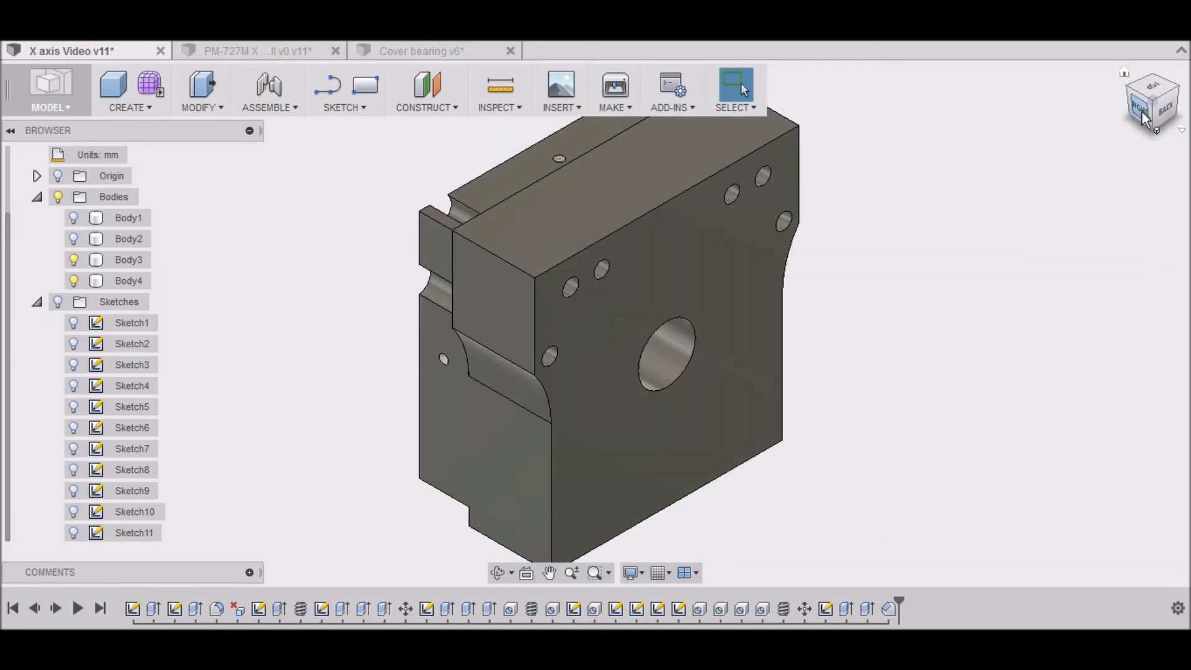
left_click(1145, 117)
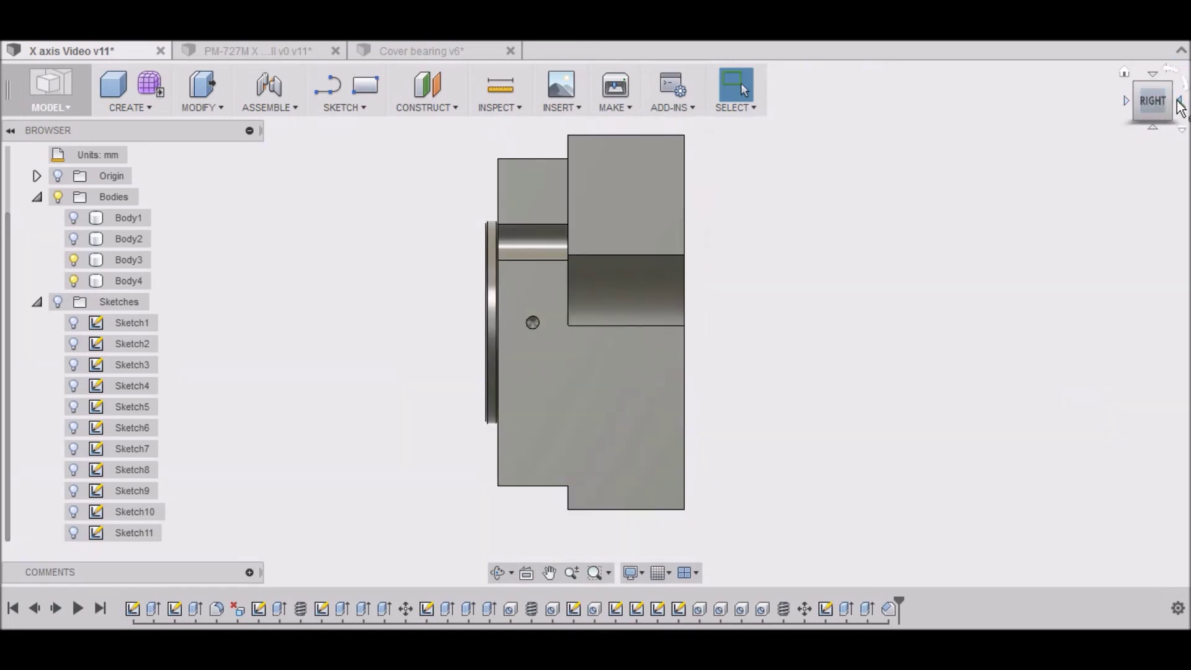
left_click(1178, 102)
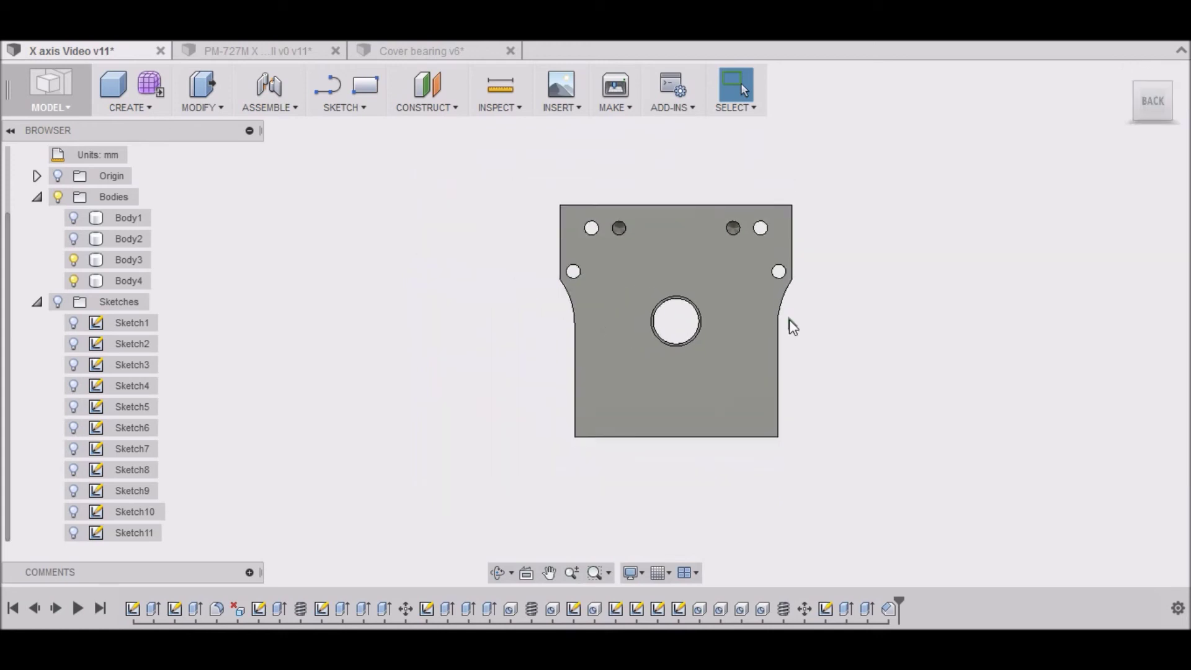
scroll(793, 327, "up", 3)
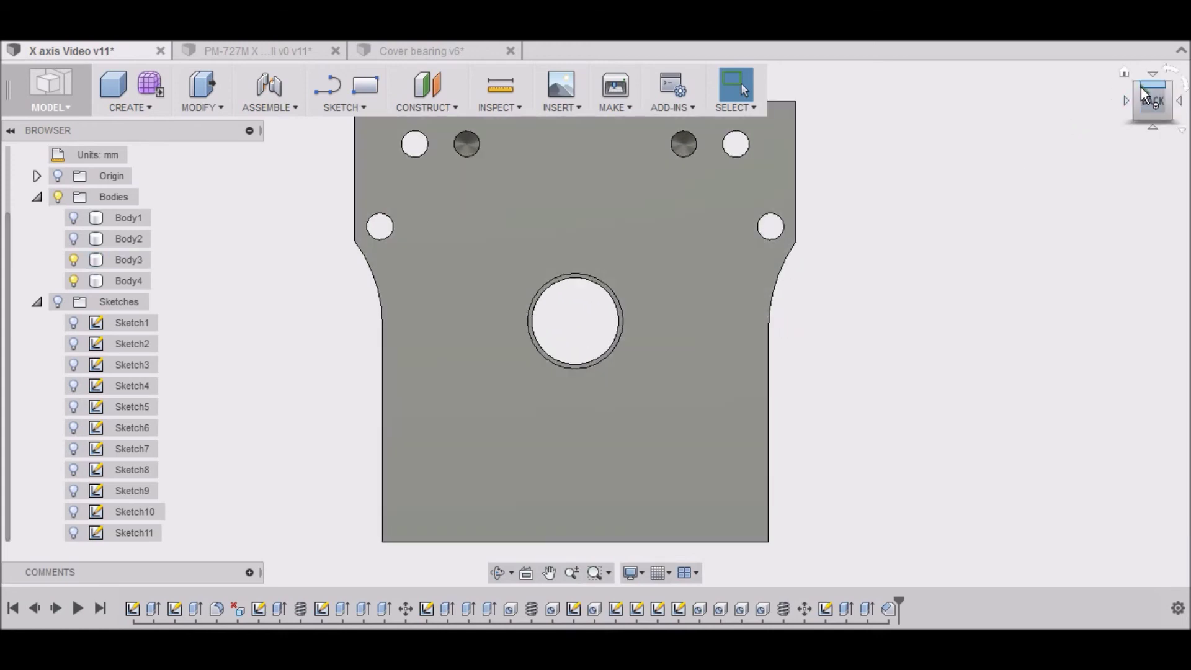
Step: Tilt and zoom in on the central bore, then start the Inspect Measure tool
middle_click_drag(1146, 94, 1183, 106, "shift")
scroll(601, 388, "up", 4)
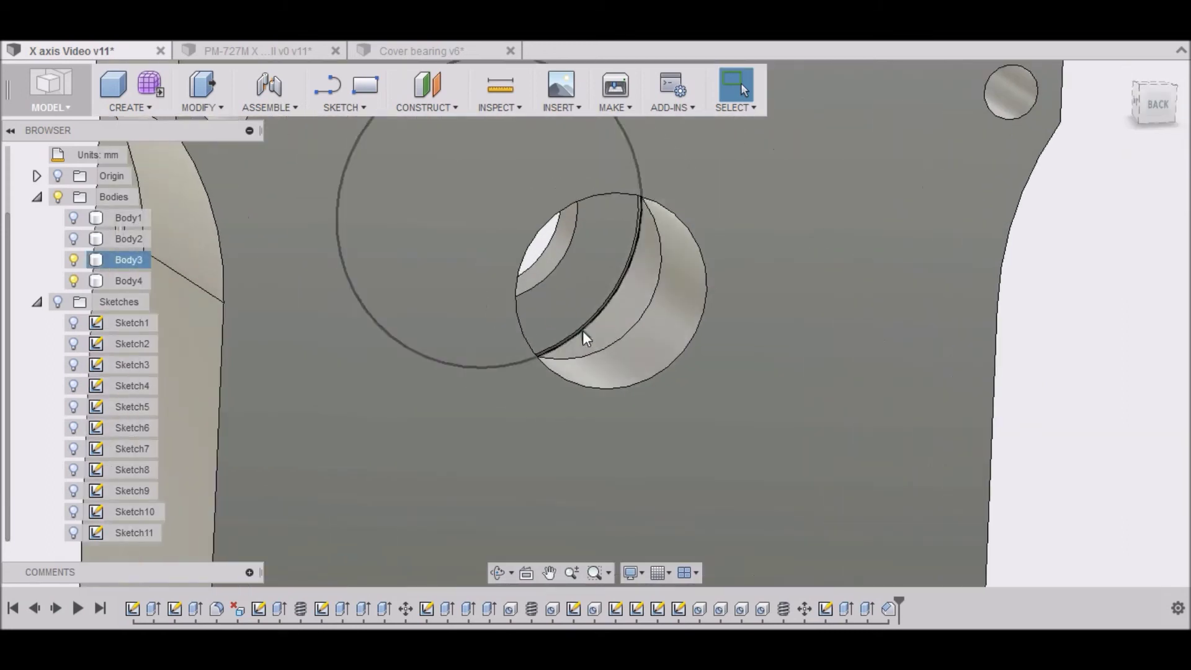
scroll(583, 332, "up", 5)
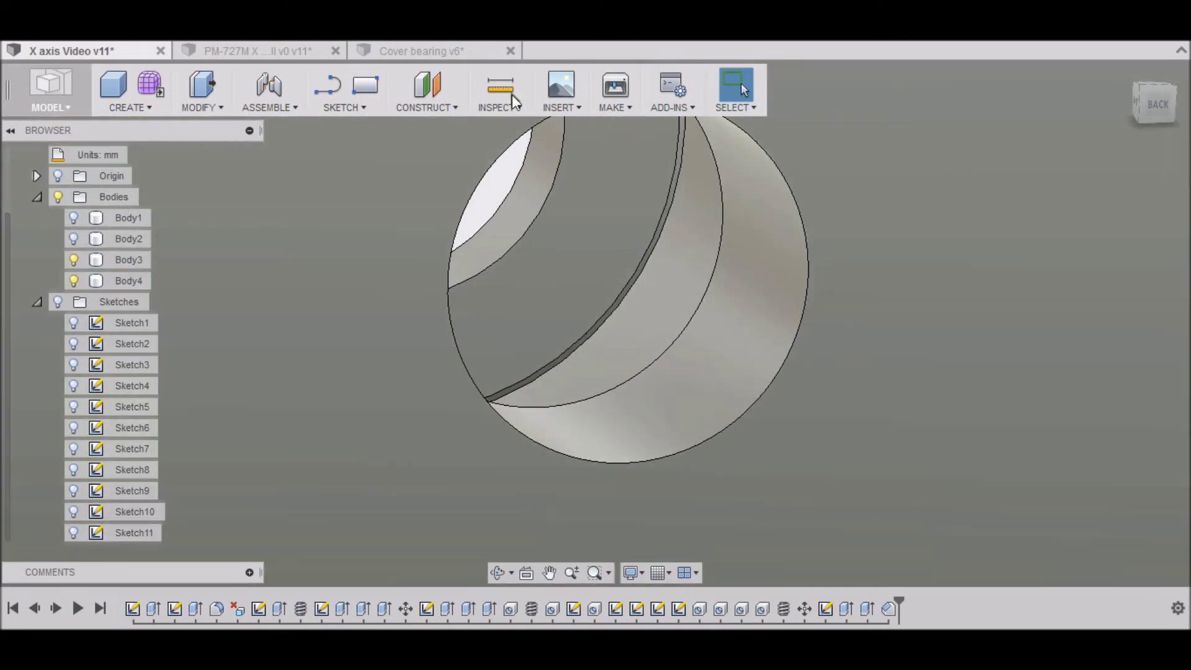
left_click(510, 99)
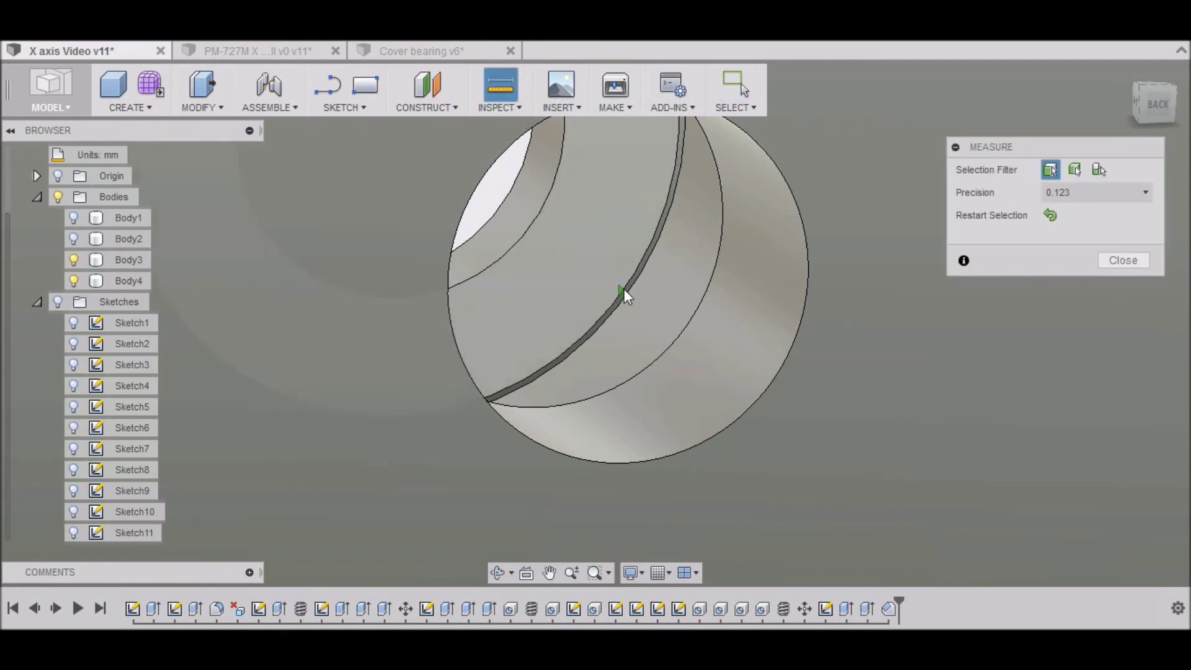
Step: Measure 29.80 mm between the two parallel faces inside the bore, then close Measure
left_click(595, 214)
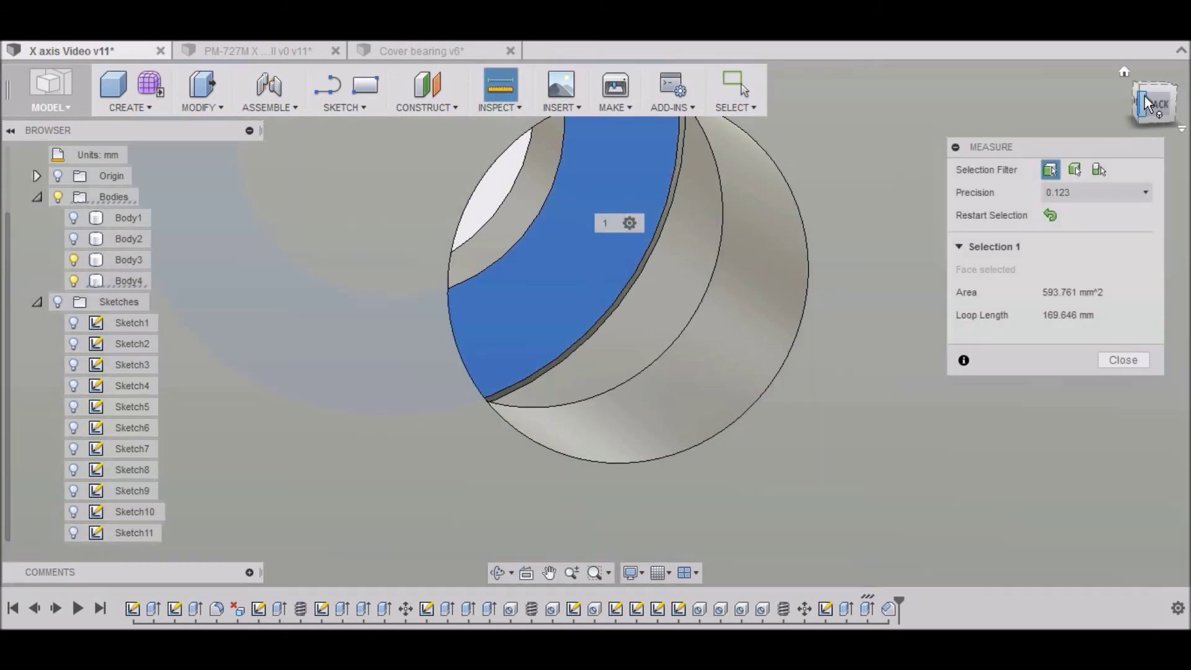
left_click(1140, 98)
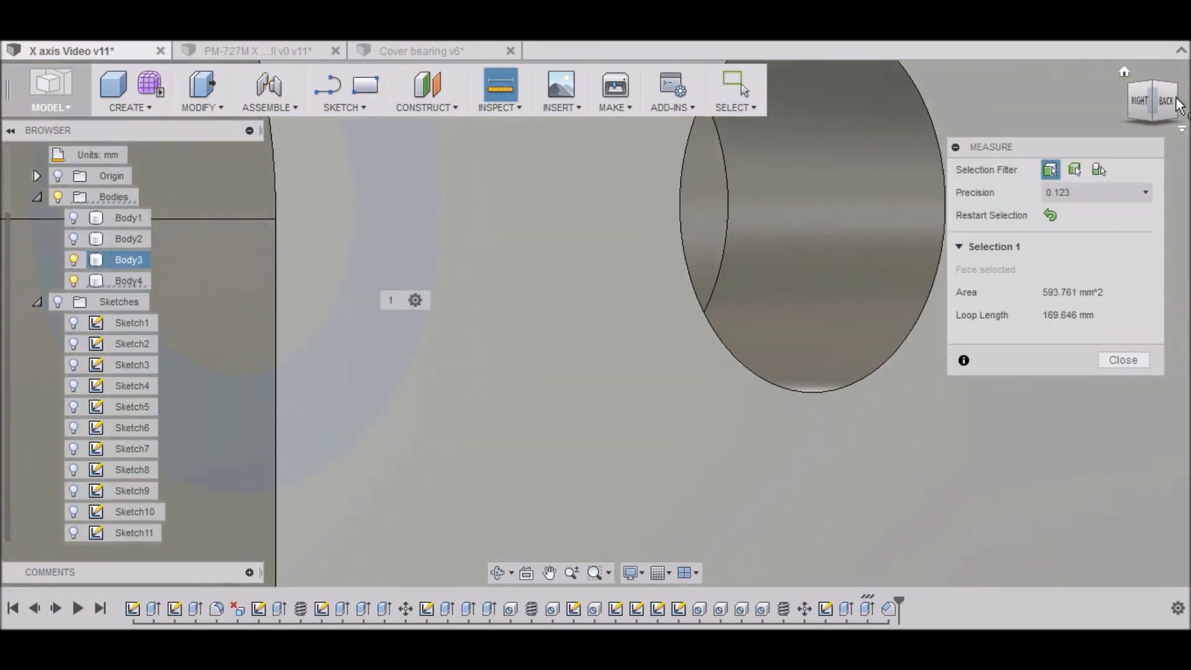
middle_click_drag(1144, 106, 615, 263, "shift")
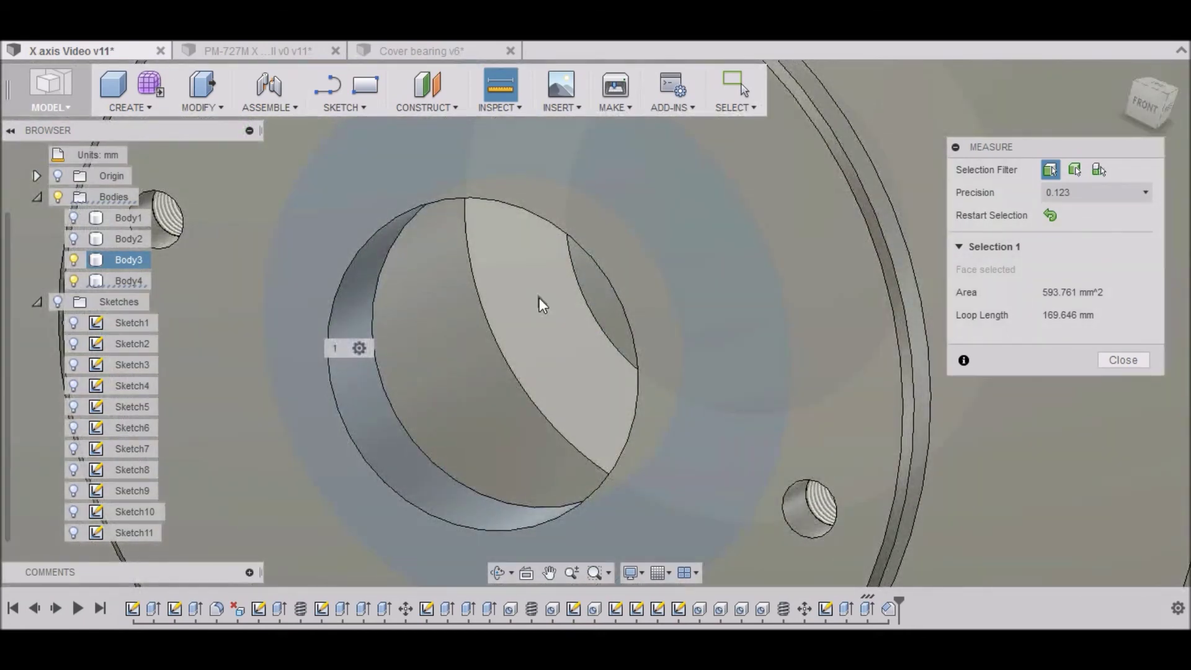
left_click(537, 298)
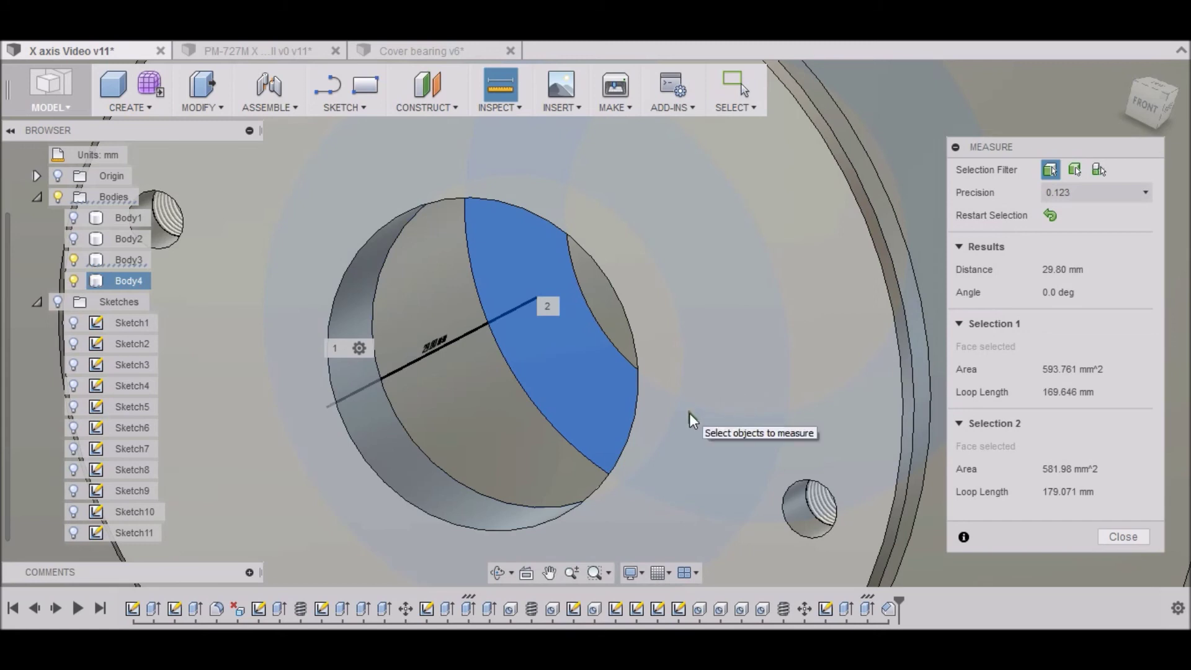
middle_click_drag(683, 416, 414, 386, "shift")
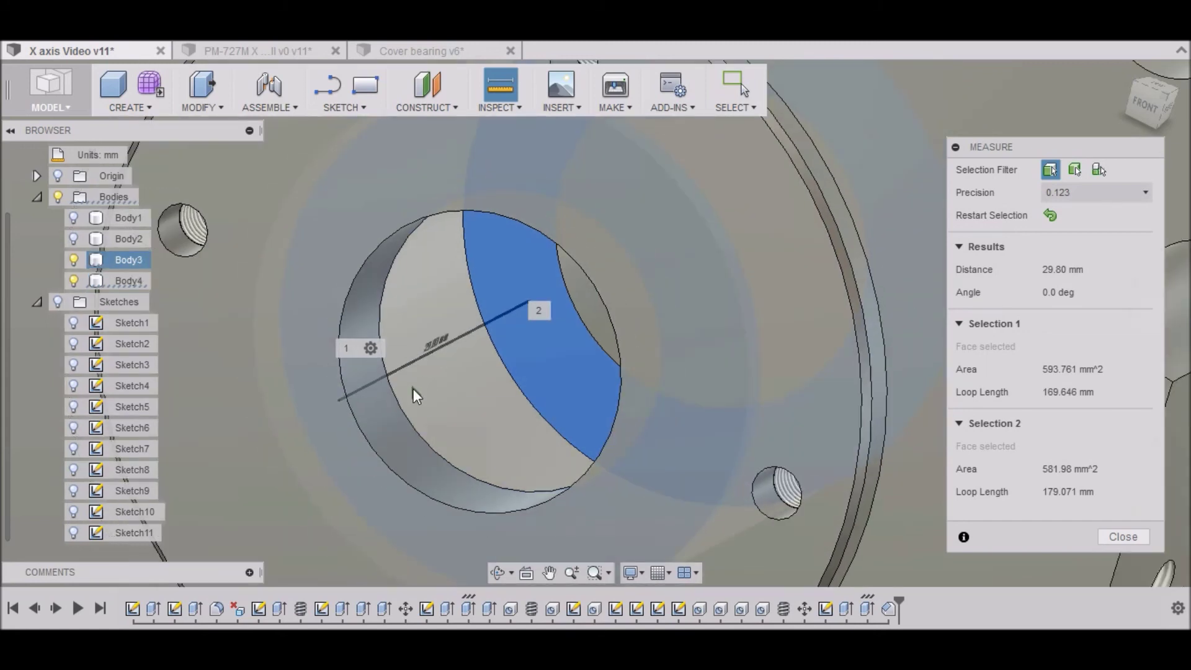
scroll(413, 389, "down", 2)
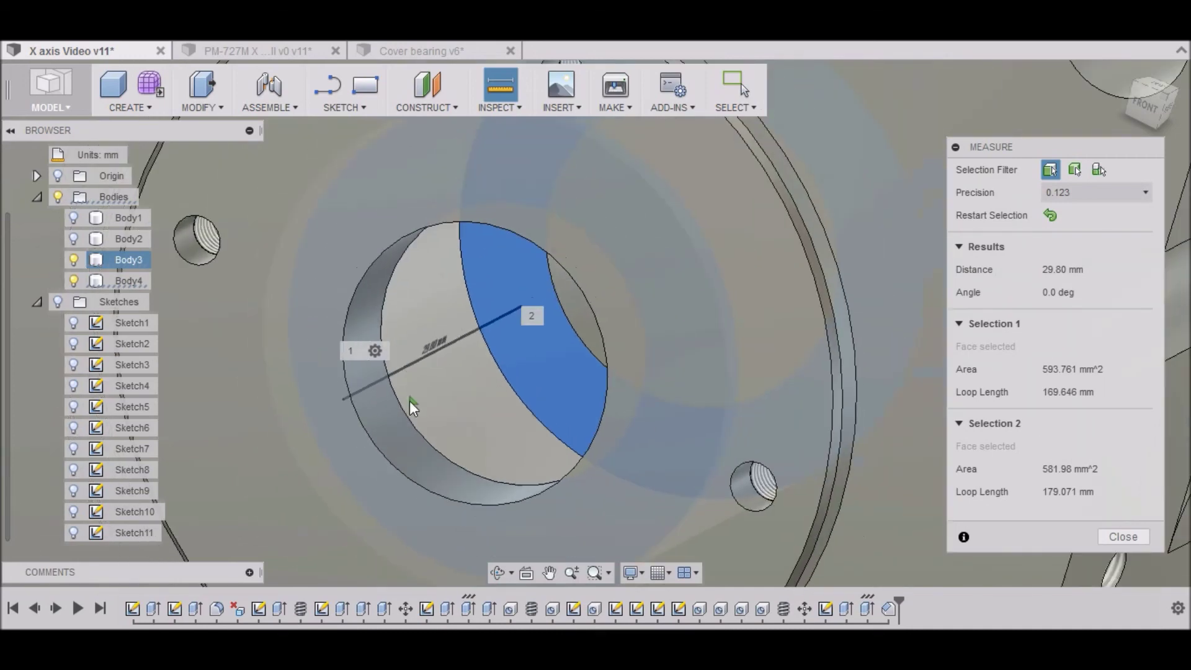
scroll(409, 401, "down", 3)
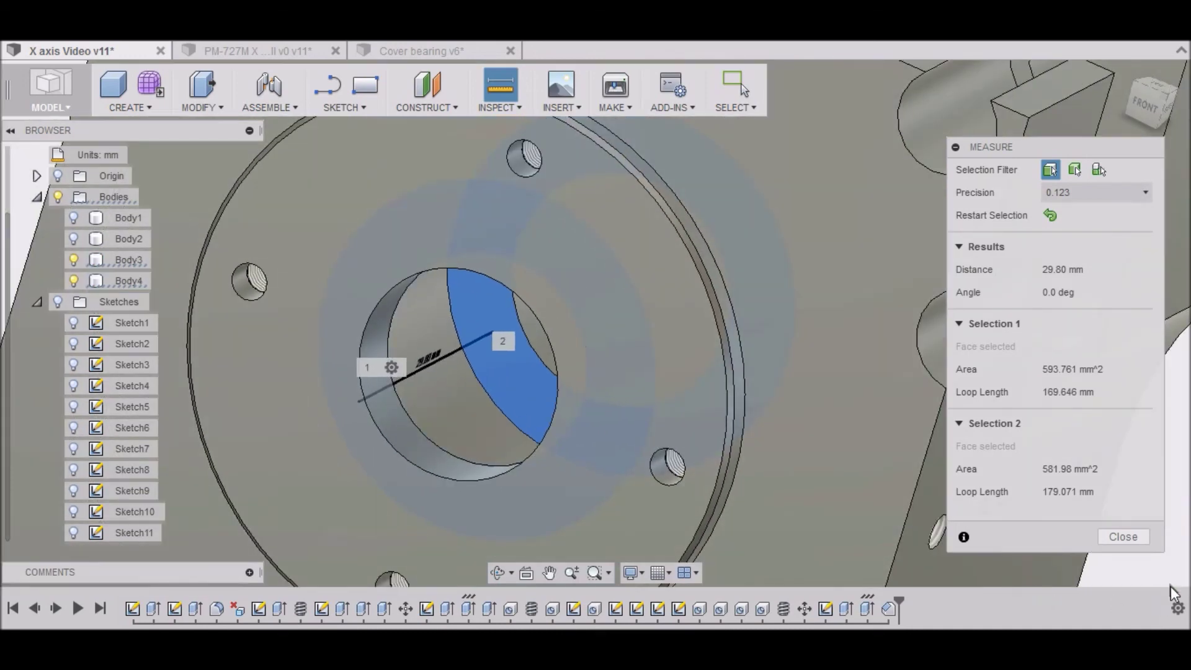
left_click(1139, 537)
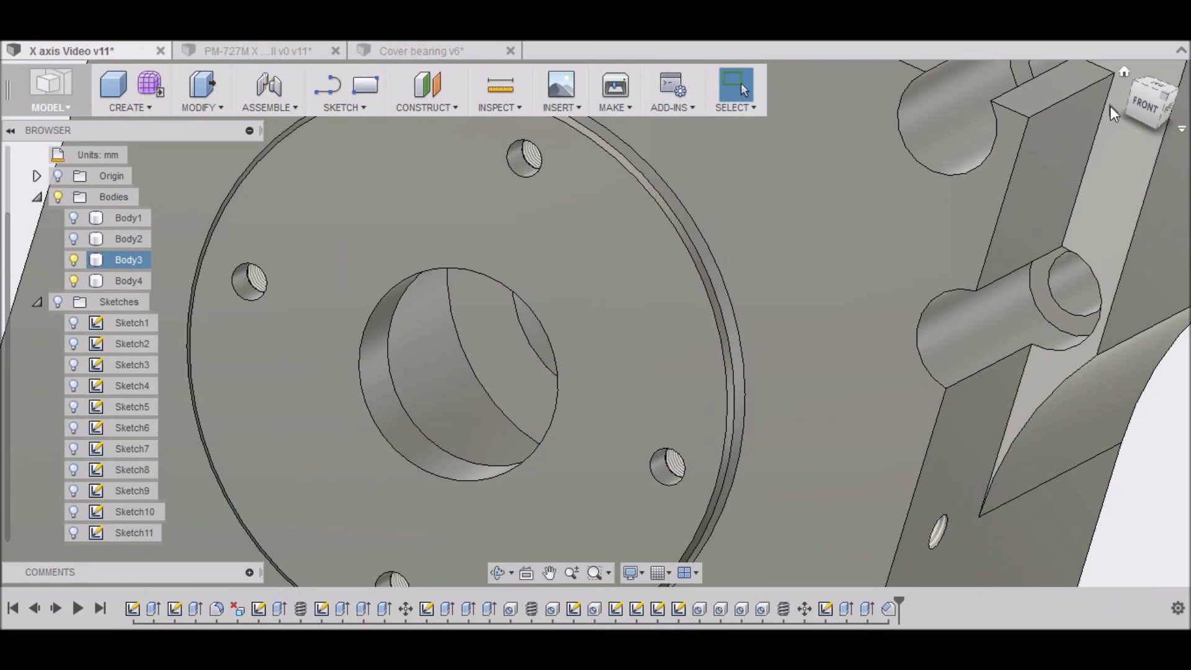
Step: From the home view, turn Body1 and Body2 visible again
left_click(1124, 73)
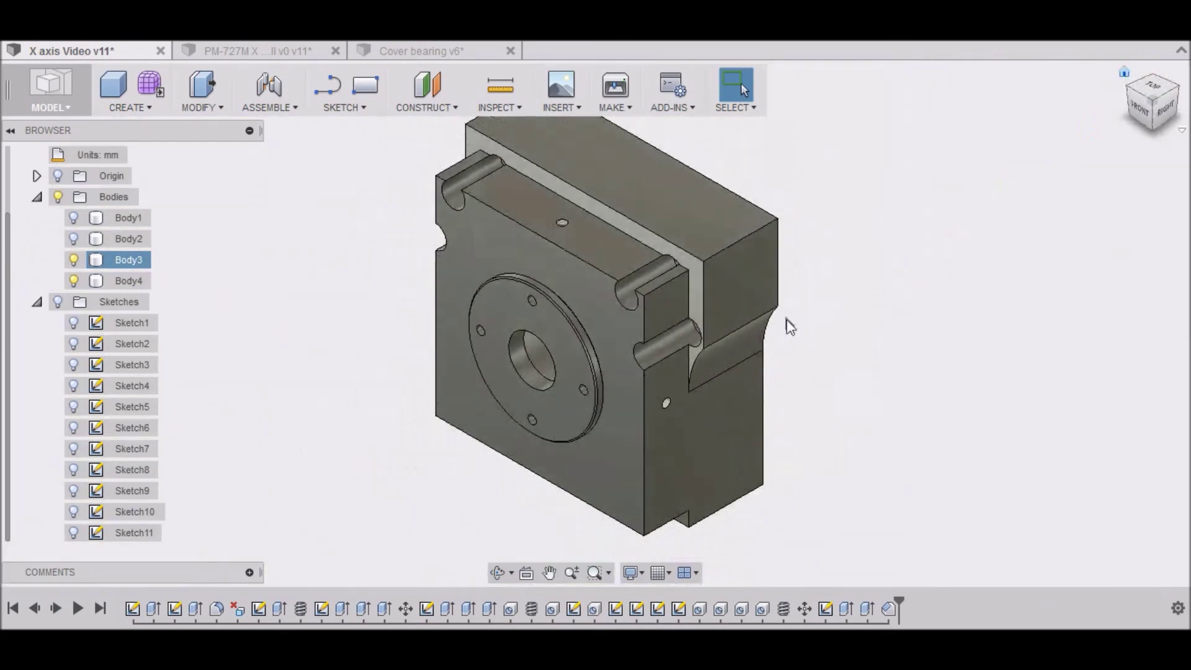
left_click(73, 239)
left_click(74, 218)
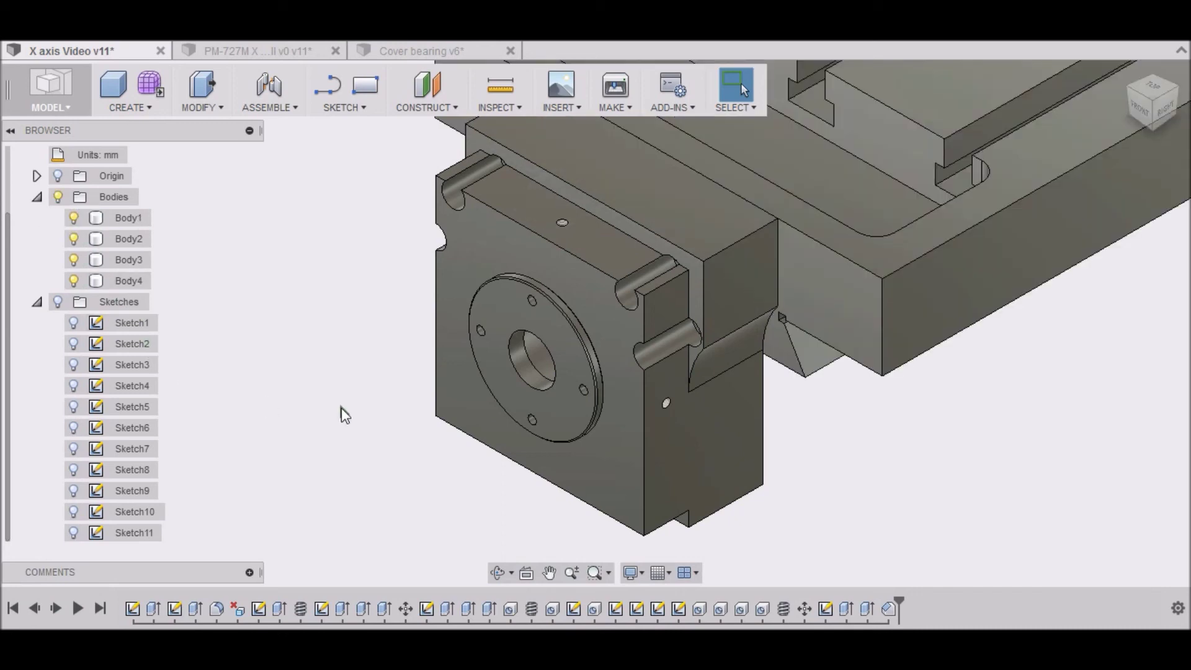
scroll(341, 412, "down", 5)
scroll(379, 448, "down", 2)
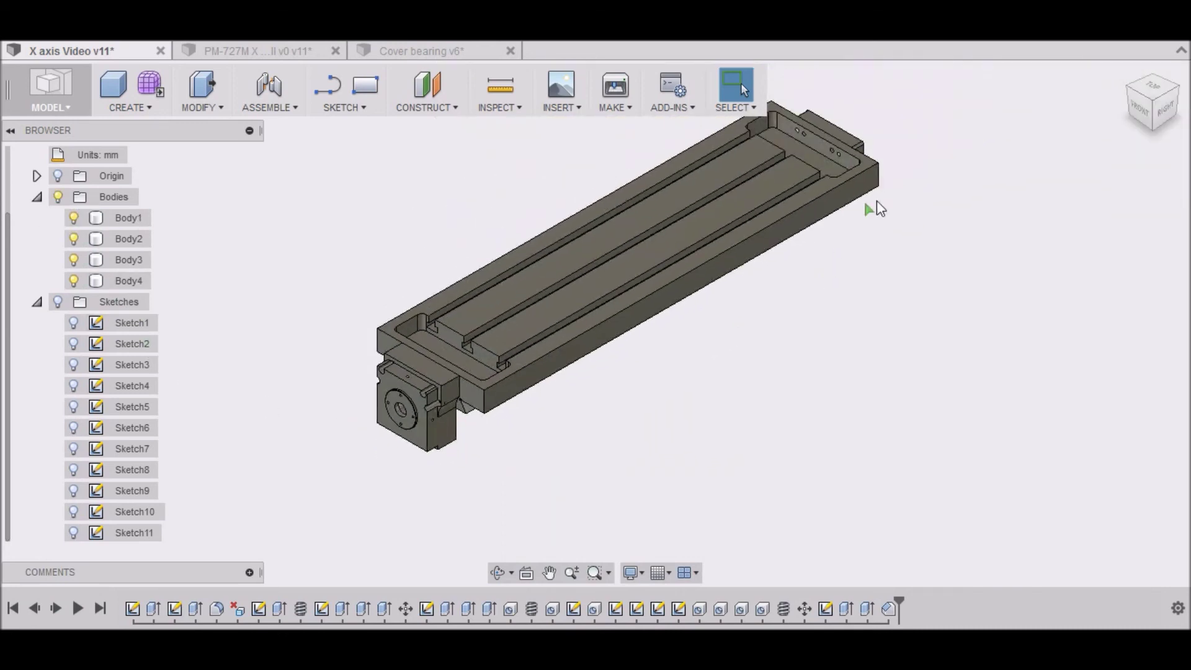
Step: Check the full X-axis table assembly in Front and Home views
left_click(1140, 113)
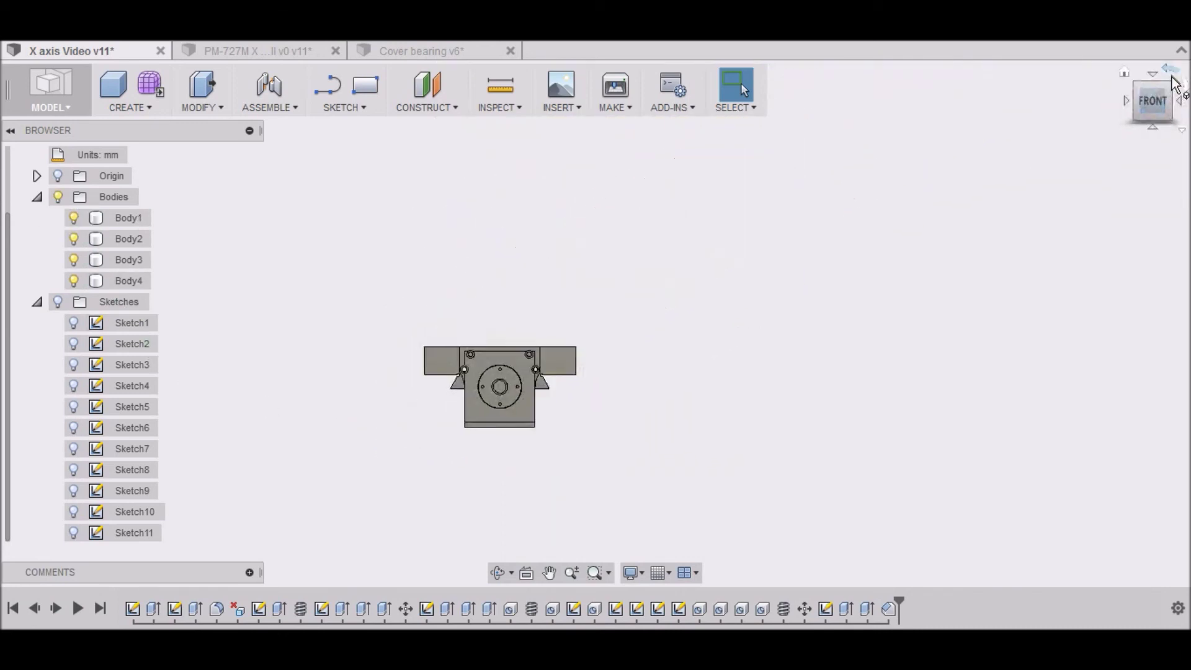
left_click(1125, 72)
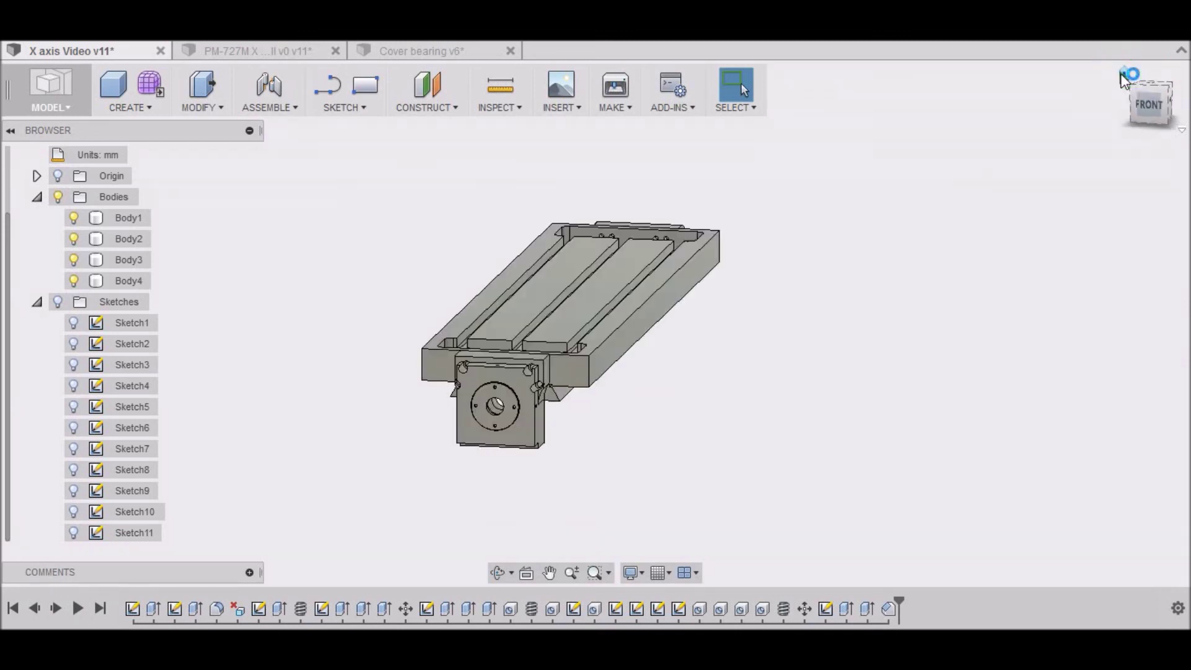
scroll(335, 477, "down", 3)
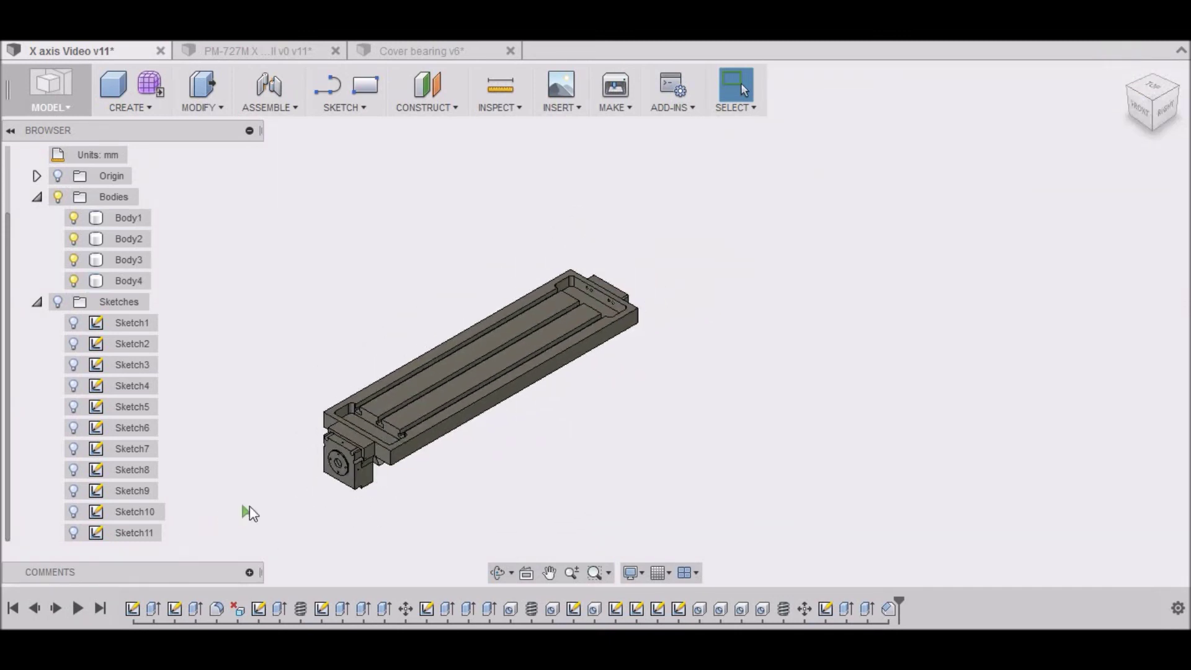
scroll(595, 422, "down", 2)
scroll(409, 465, "up", 8)
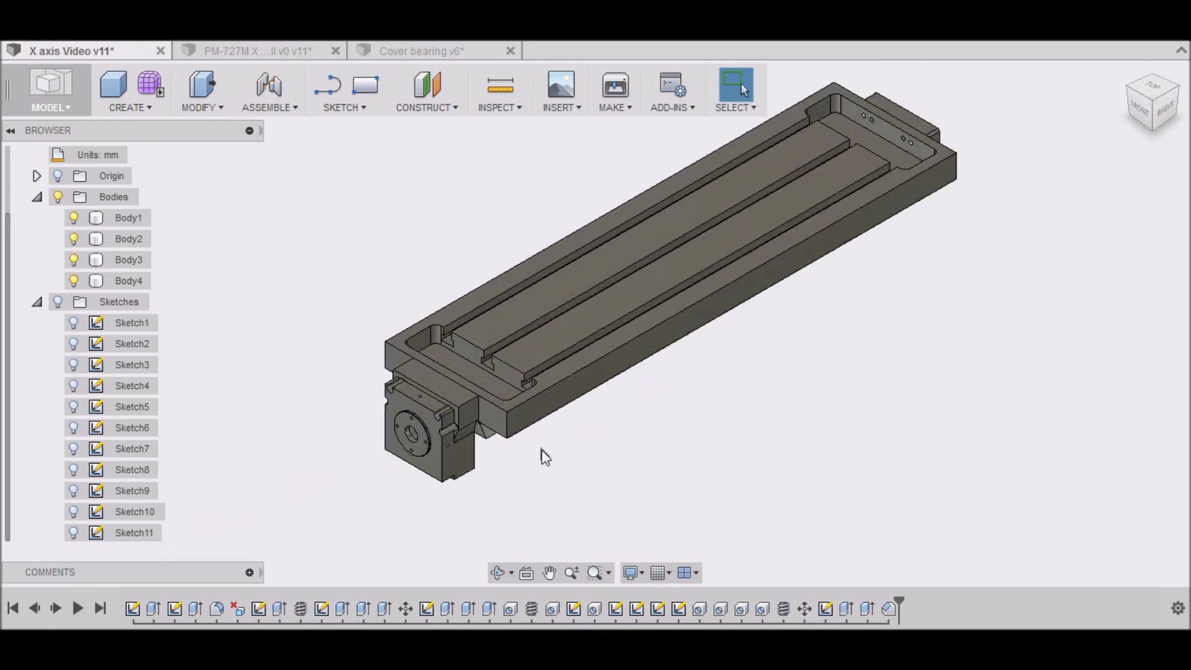